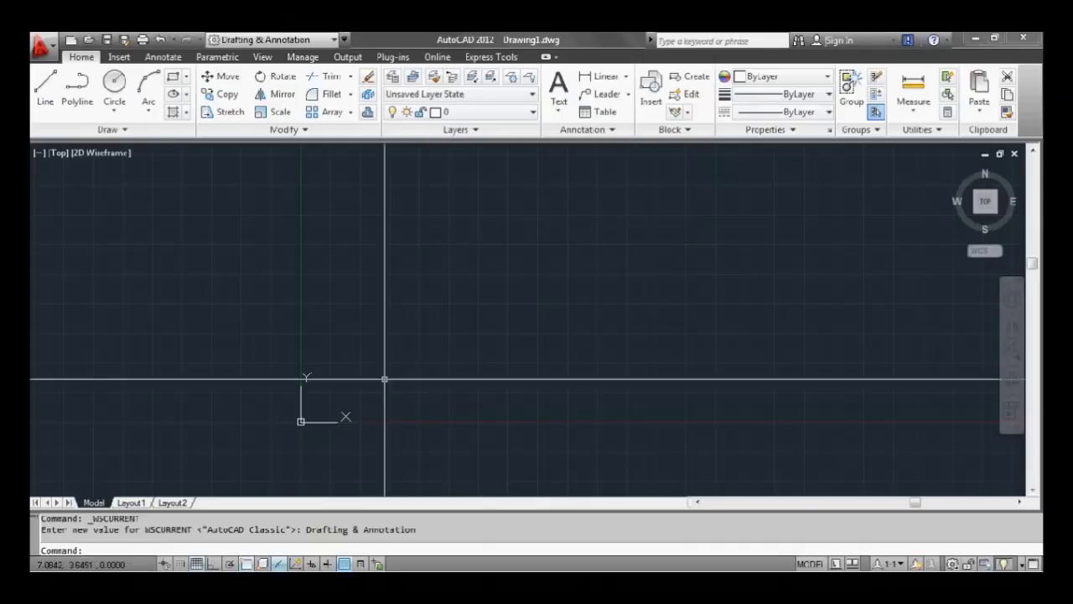
Step: Start a LINE with the L command and place its first point at the drawing origin
mouse_move(380, 373)
middle_mouse_down()
mouse_move(407, 366)
mouse_move(398, 379)
middle_mouse_up()
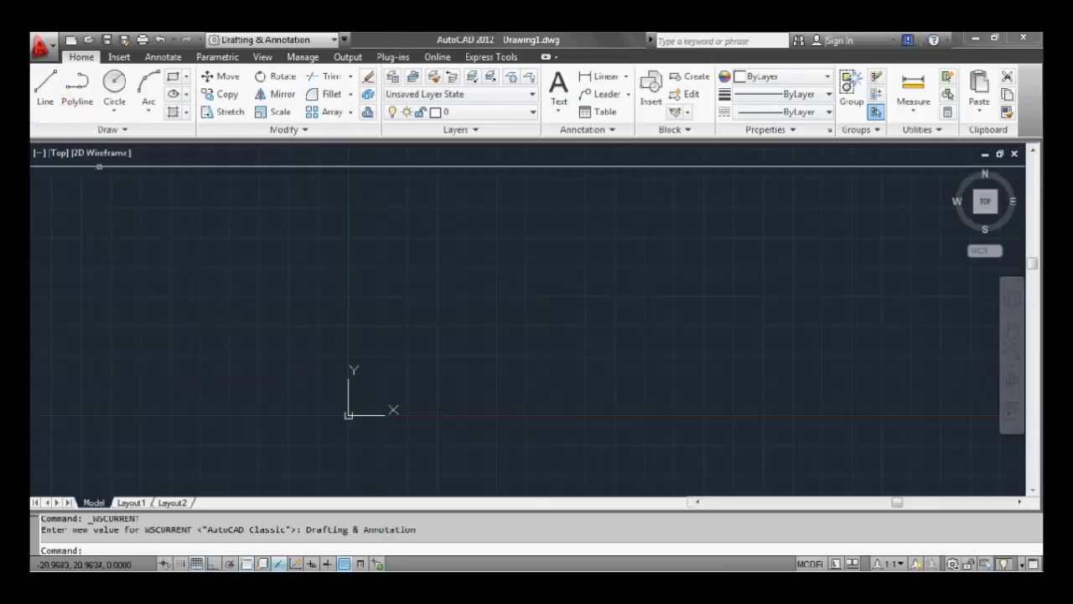
left_click(124, 550)
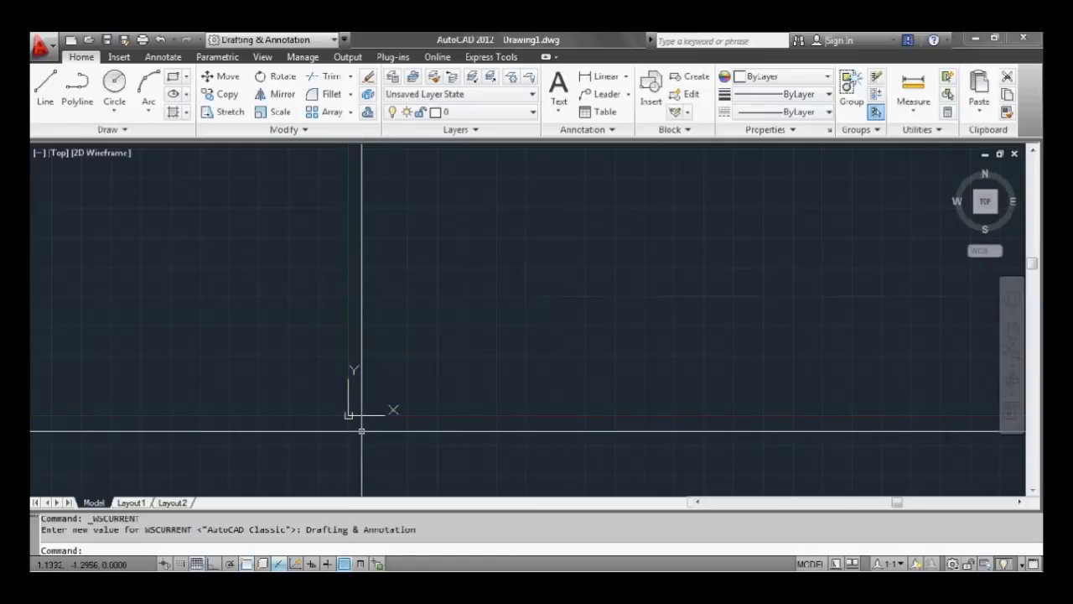
type("L")
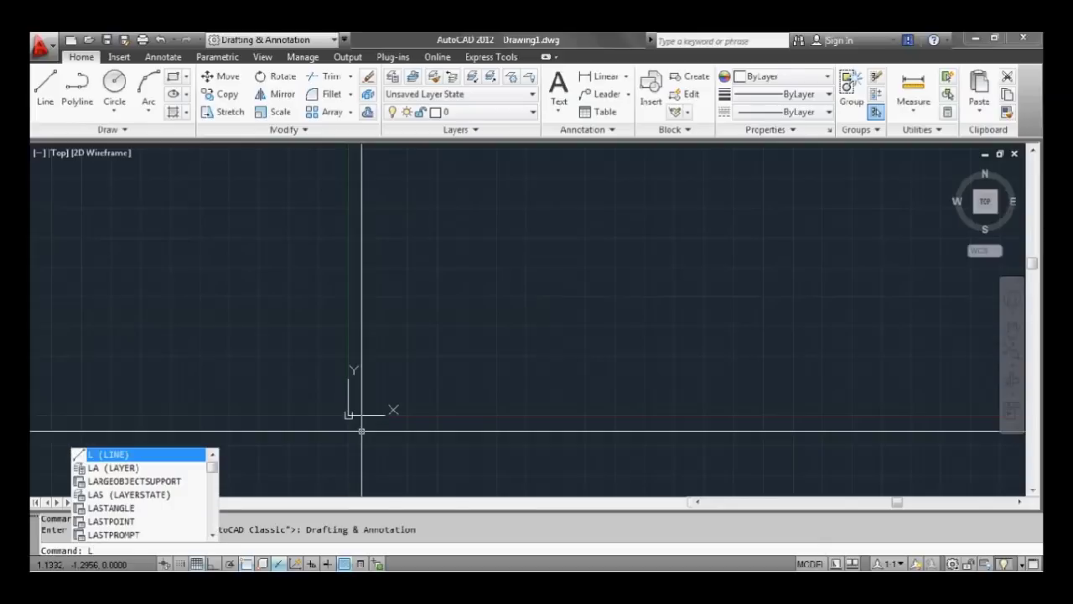
key("Return")
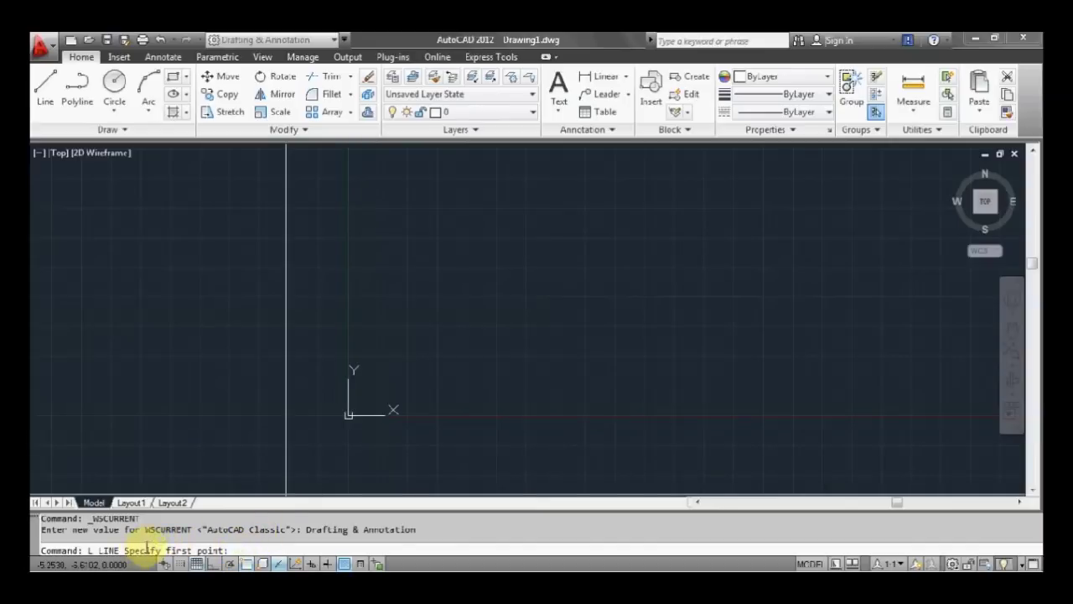
left_click(365, 404)
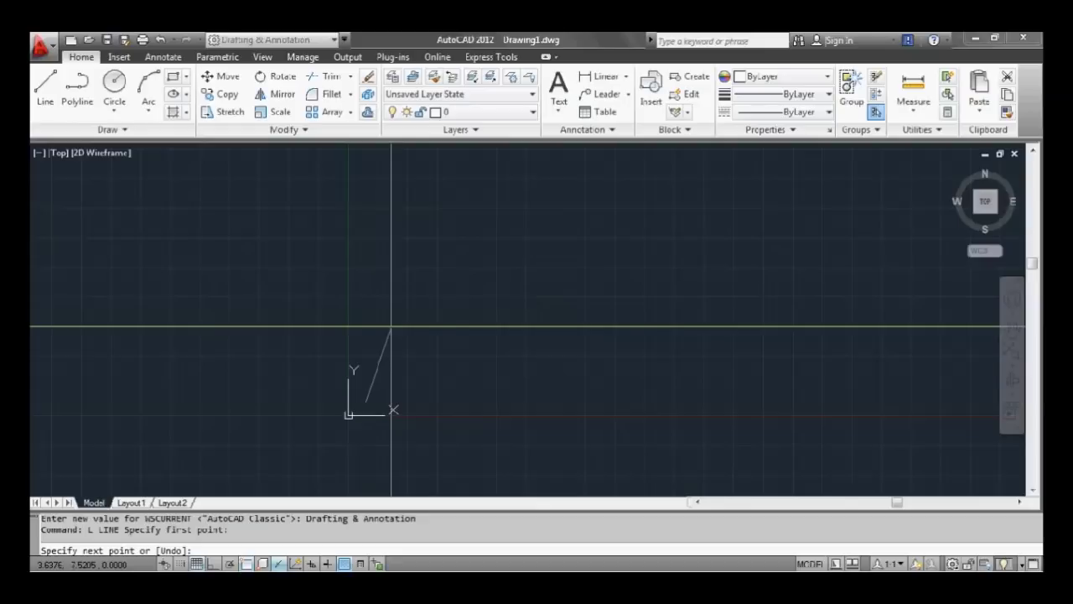
Step: Turn on Ortho, aim the line straight up and enter a length of 5000
key("F8")
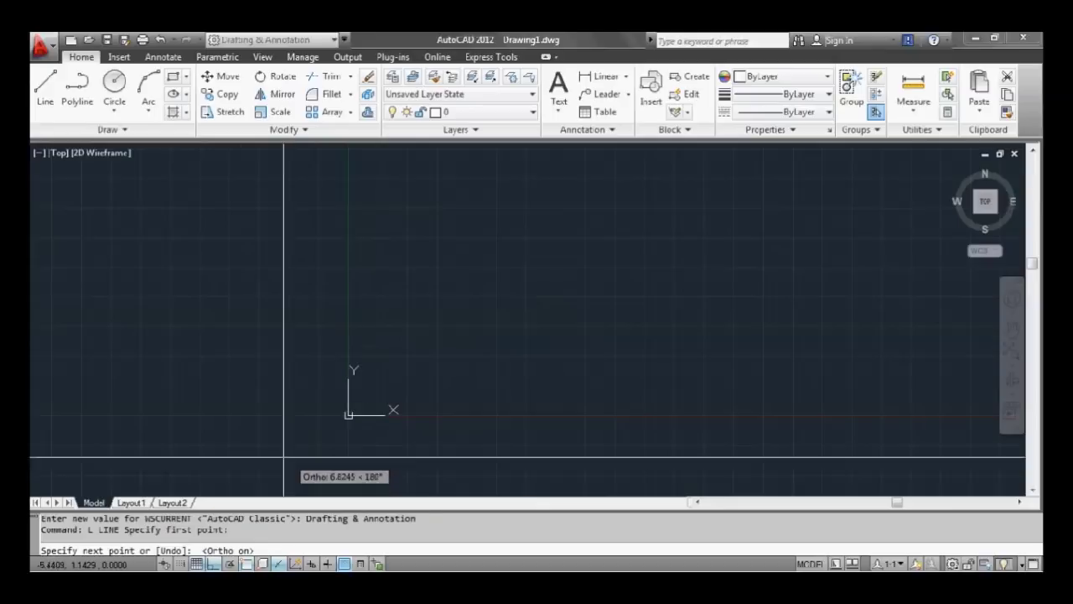
left_click(213, 563)
left_click(213, 564)
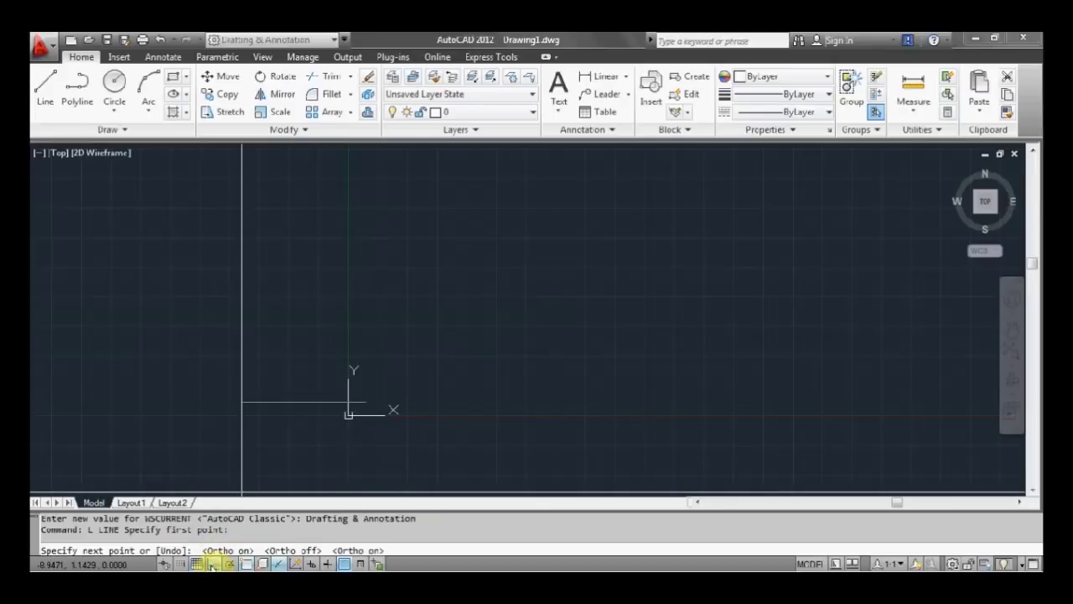
left_click(213, 563)
left_click(213, 563)
left_click(213, 563)
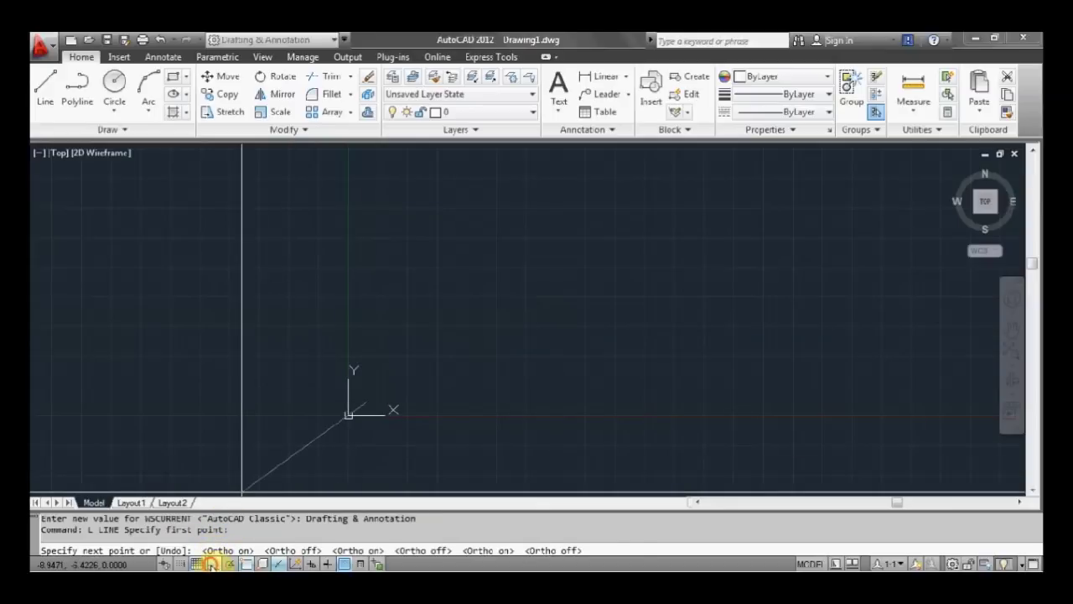
left_click(213, 563)
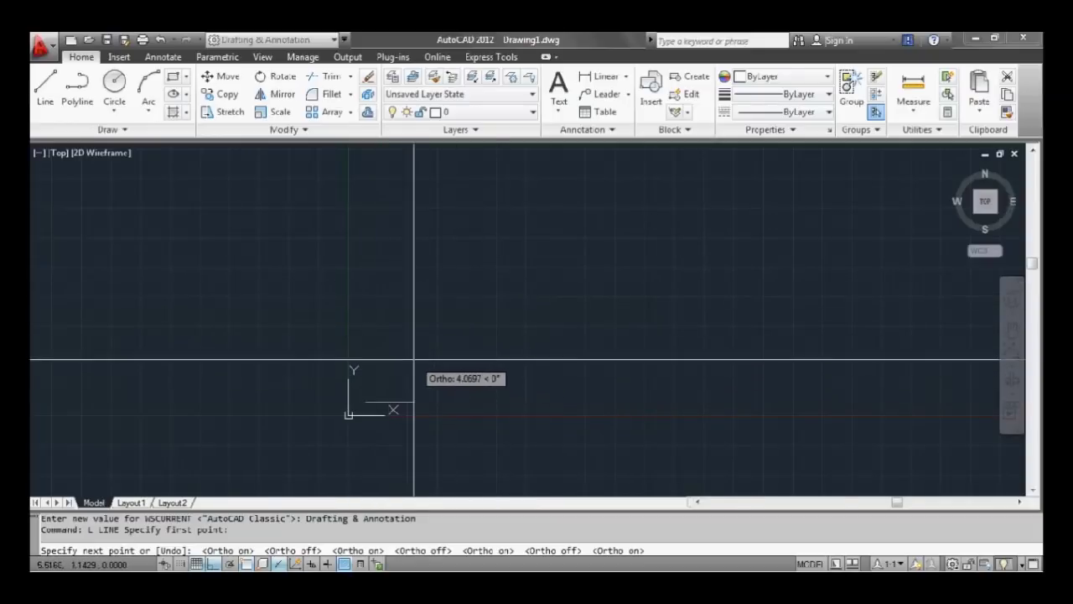
scroll(417, 307, "down", 2)
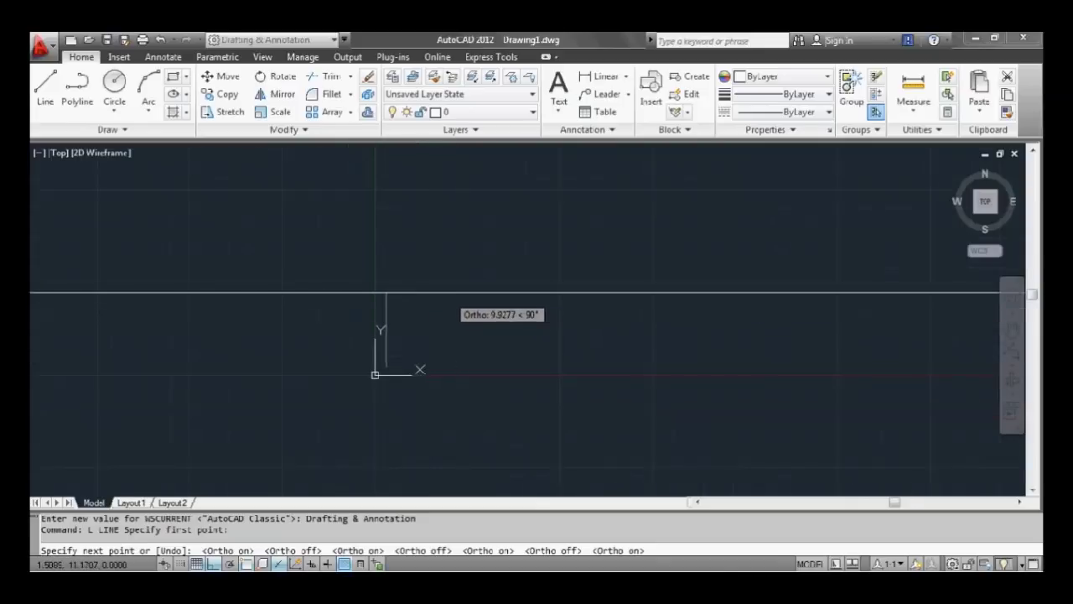
mouse_move(446, 292)
middle_mouse_down()
mouse_move(407, 356)
mouse_move(419, 359)
middle_mouse_up()
scroll(410, 336, "down", 2)
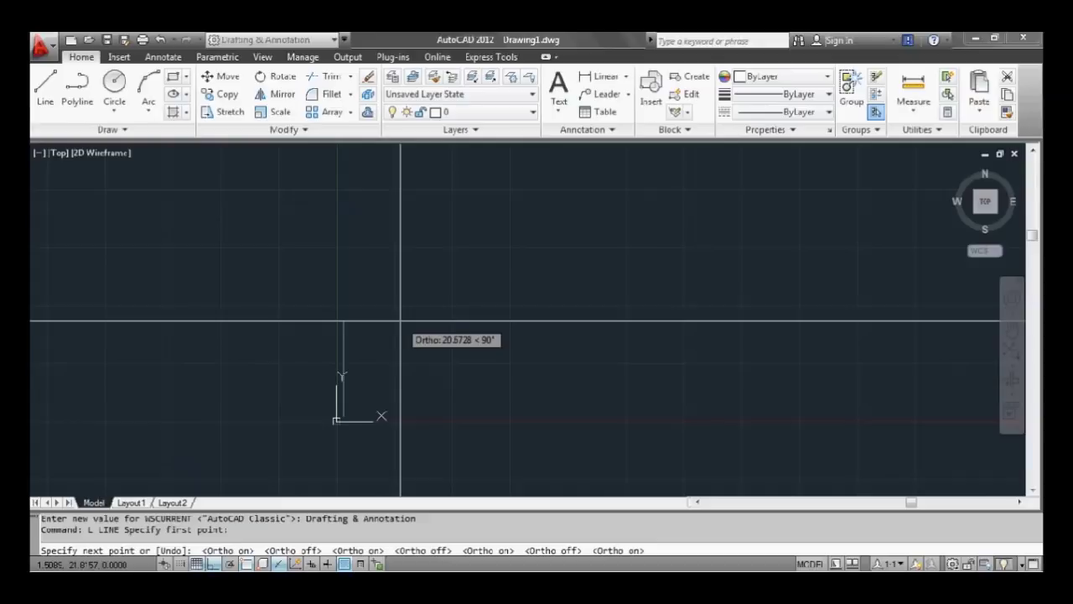
type("5000")
Step: Complete the 5000-unit vertical line and end the LINE command
key("Return")
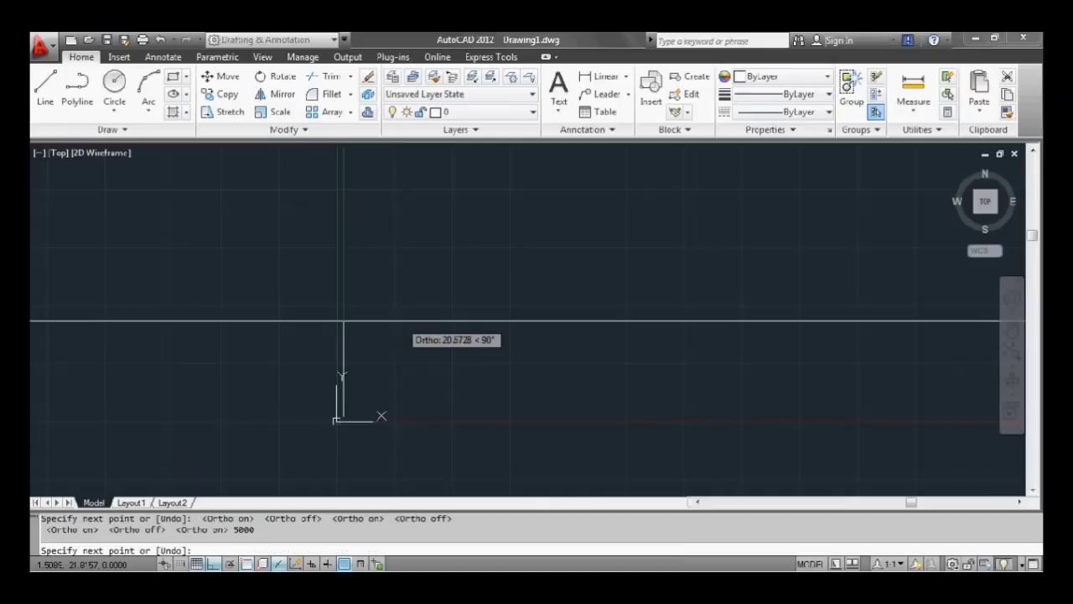
key("Return")
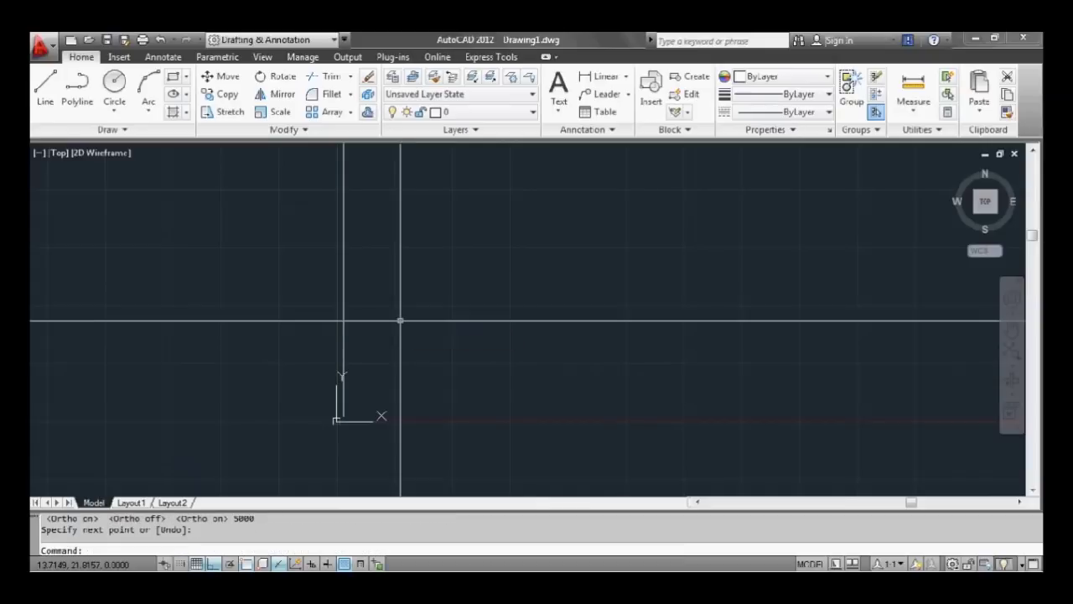
middle_click(419, 321)
middle_click(419, 321)
middle_click_drag(541, 363, 411, 357)
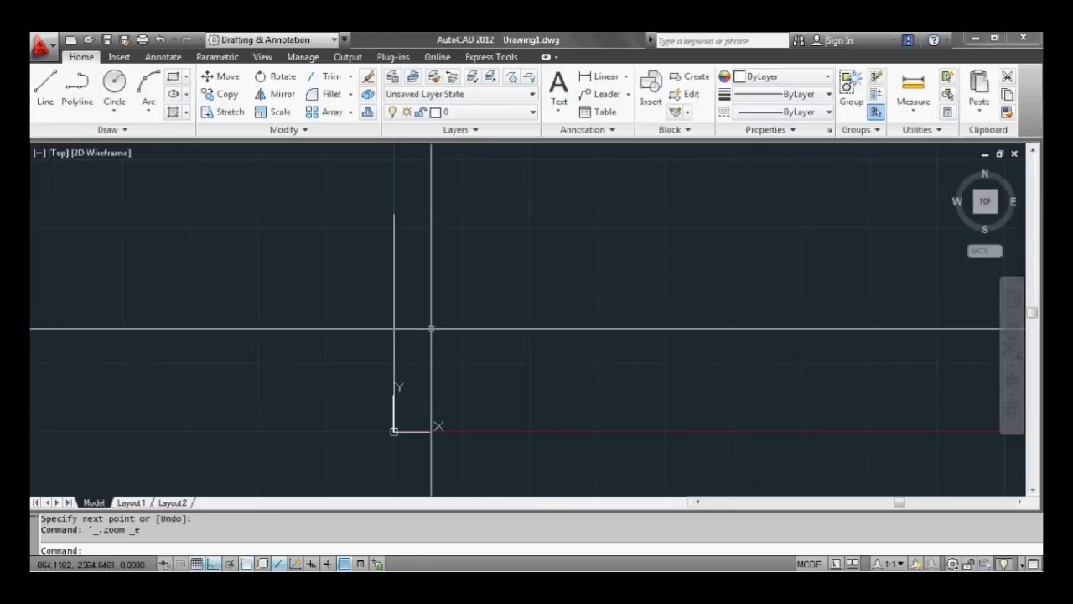
middle_click(431, 329)
middle_click(431, 329)
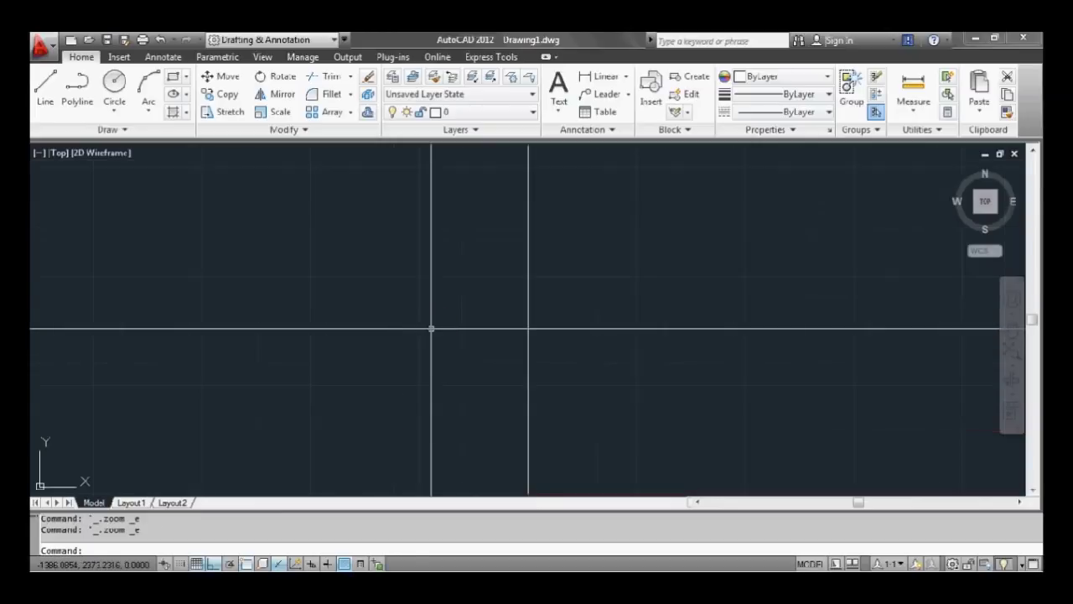
middle_click_drag(486, 344, 414, 341)
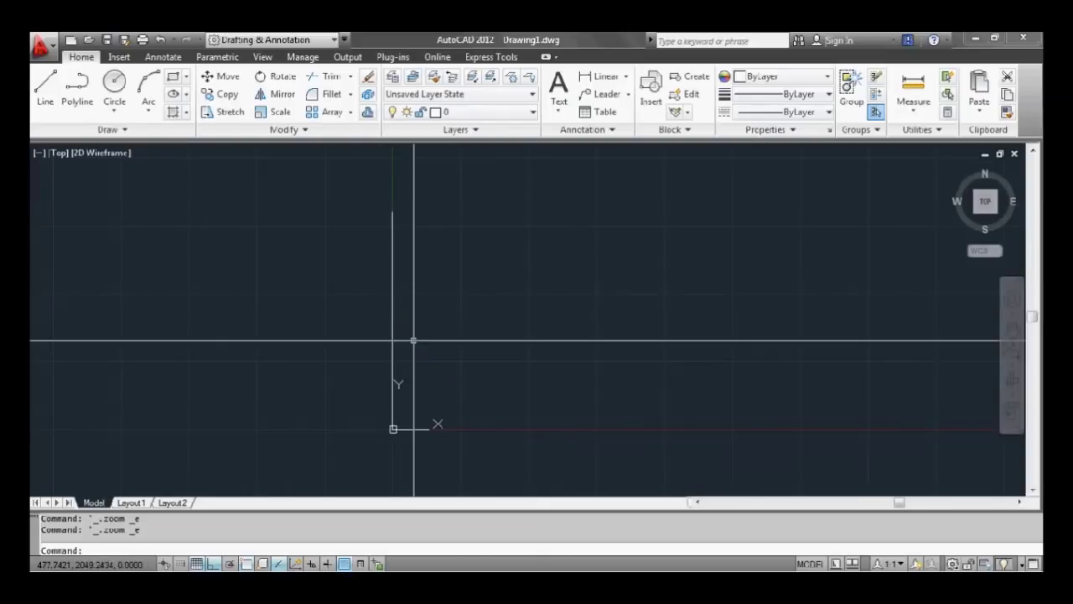
Step: Zoom to extents (Z, E) so the whole vertical line fits the view
type("Z")
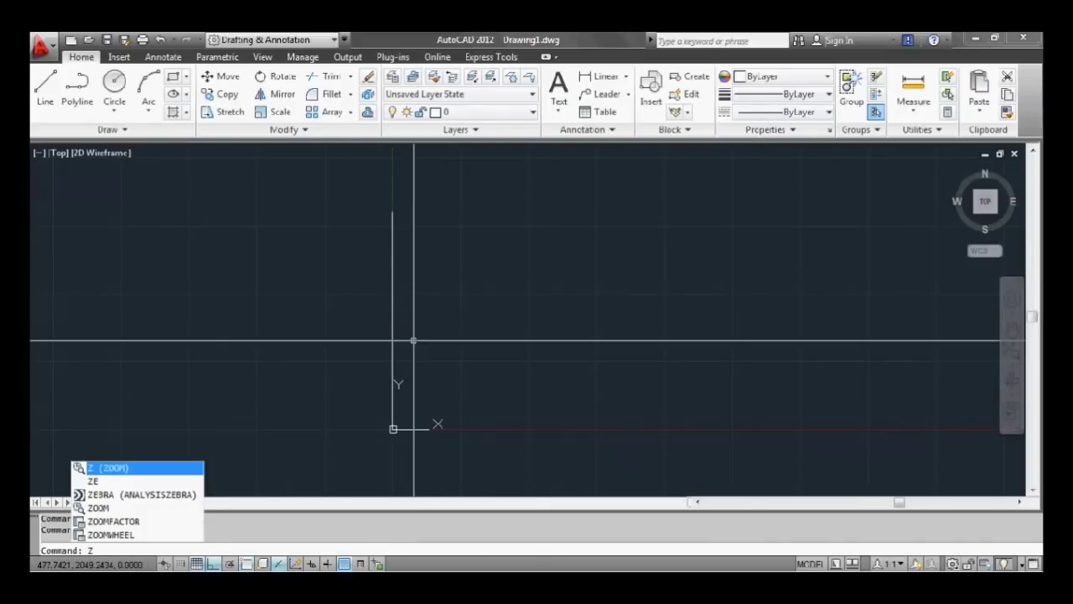
key("Return")
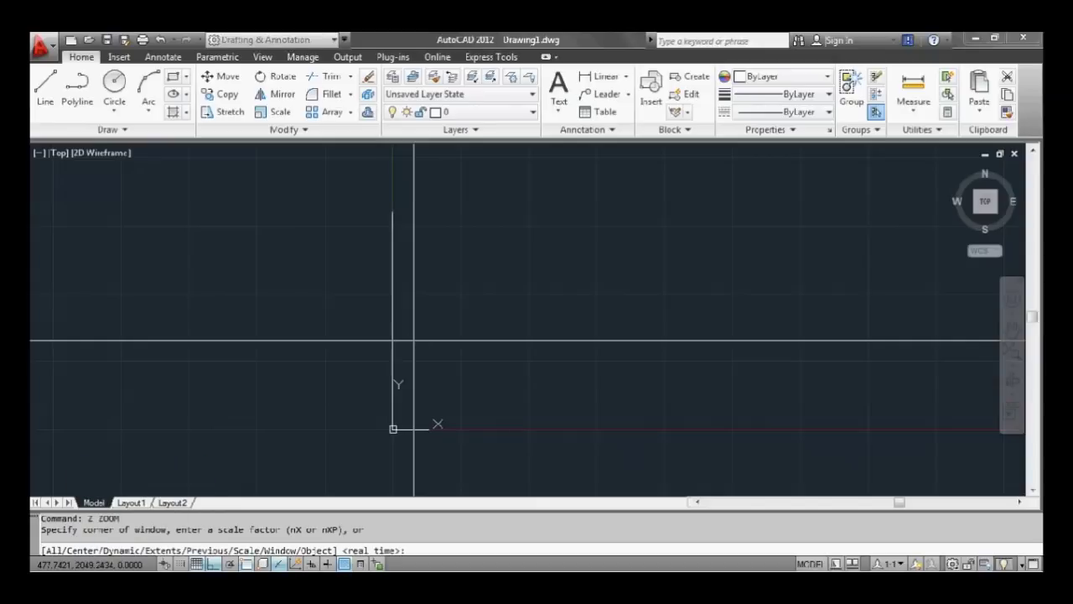
type("e")
key("Return")
scroll(413, 342, "down", 2)
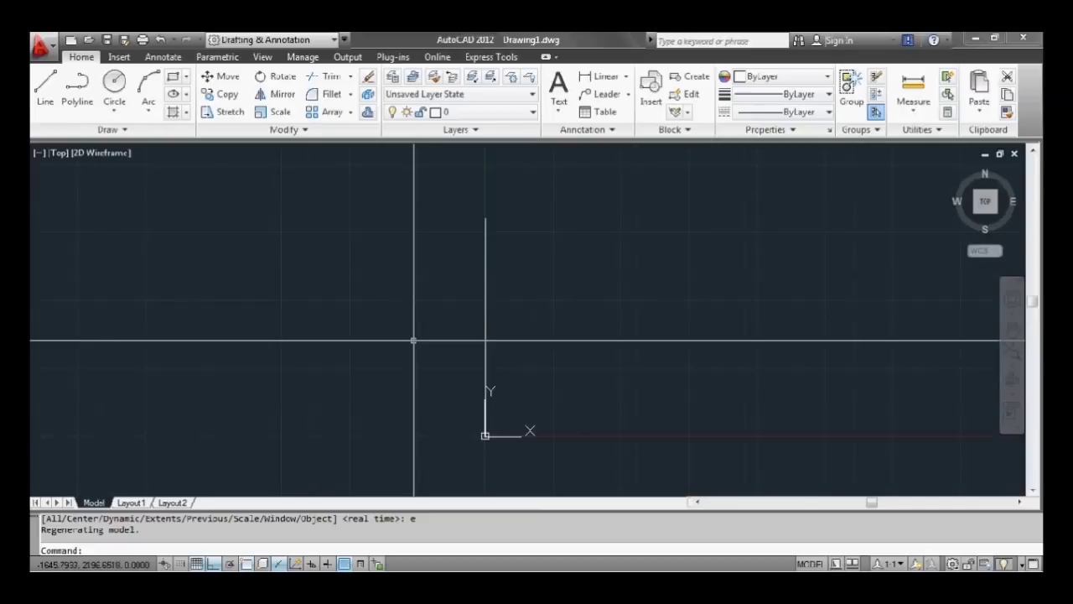
middle_click_drag(539, 348, 437, 345)
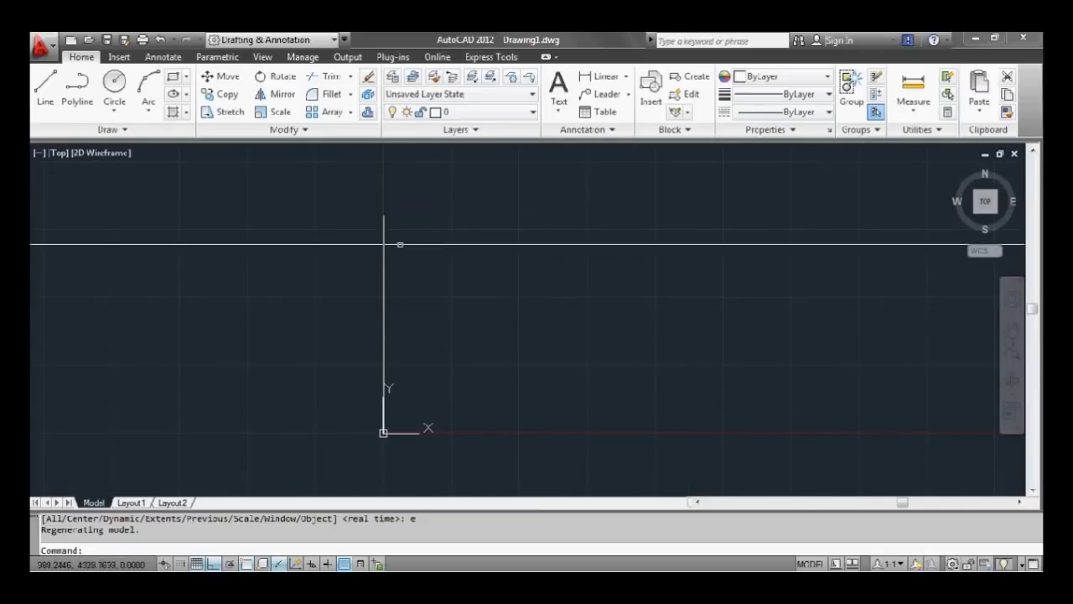
Step: Enable running object snaps Endpoint, Midpoint, Center, Node, Quadrant, Intersection and Perpendicular via OS
type("L")
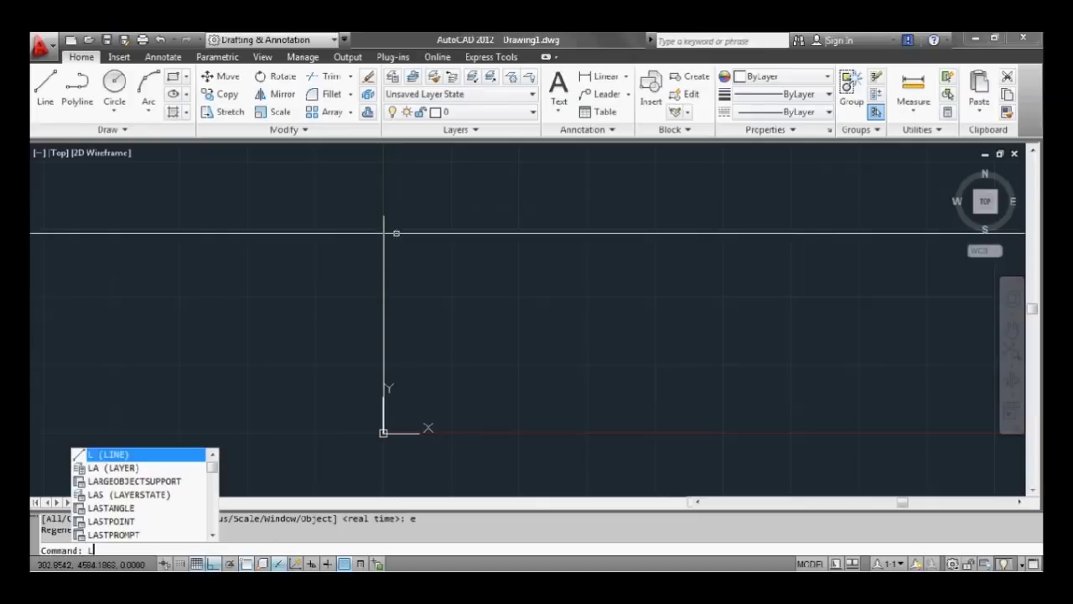
key("BackSpace")
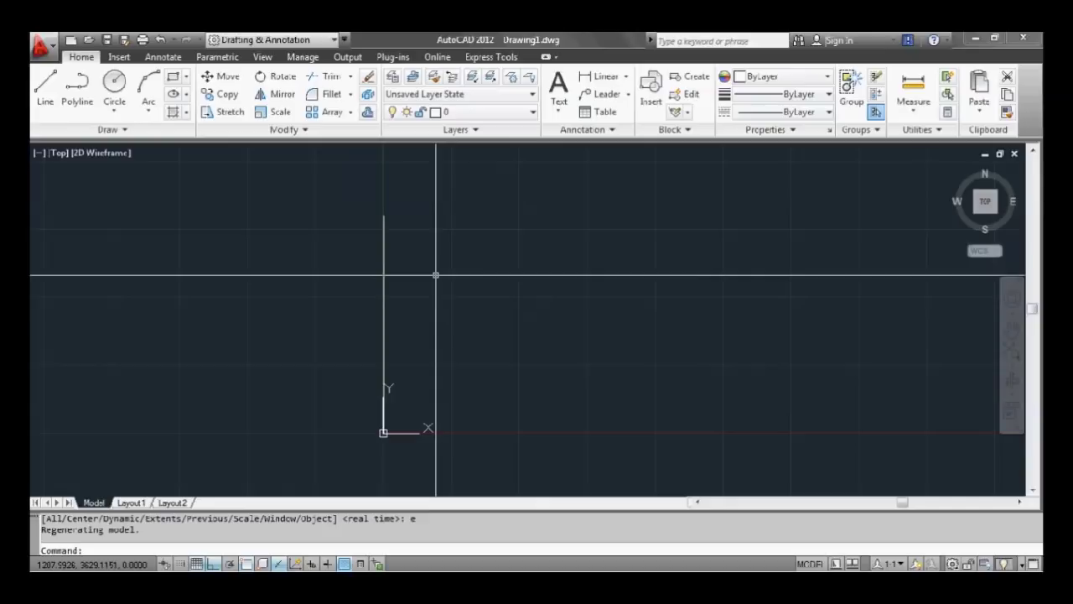
type("OS")
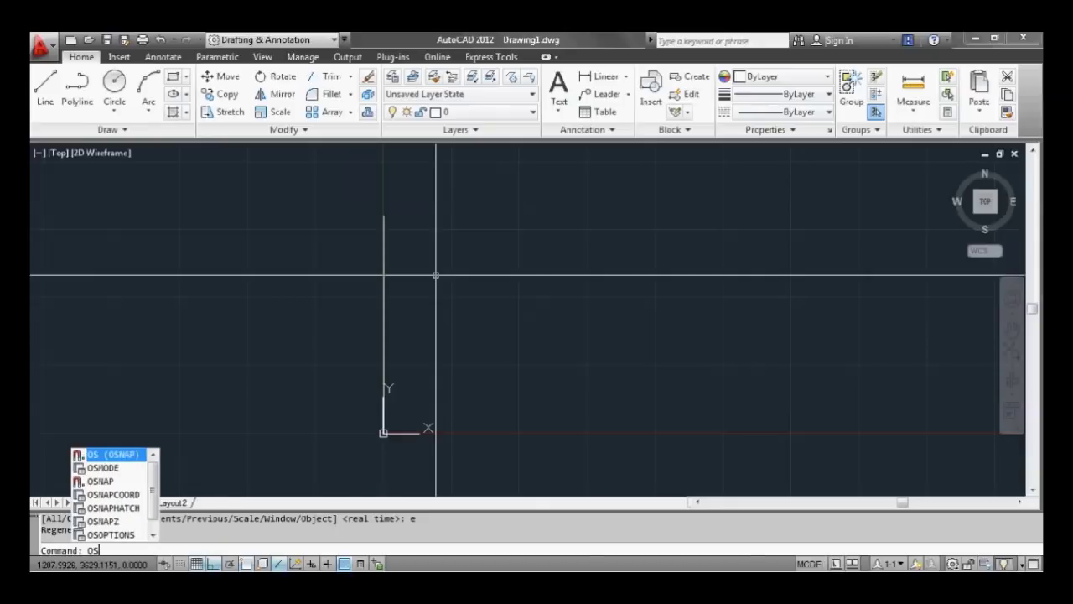
key("Return")
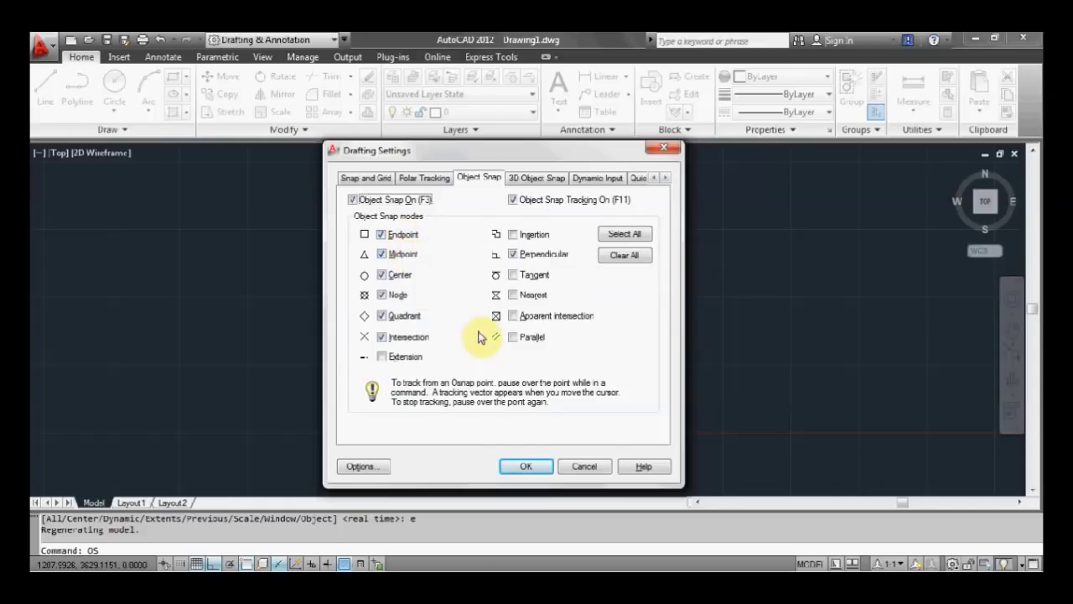
left_click(526, 467)
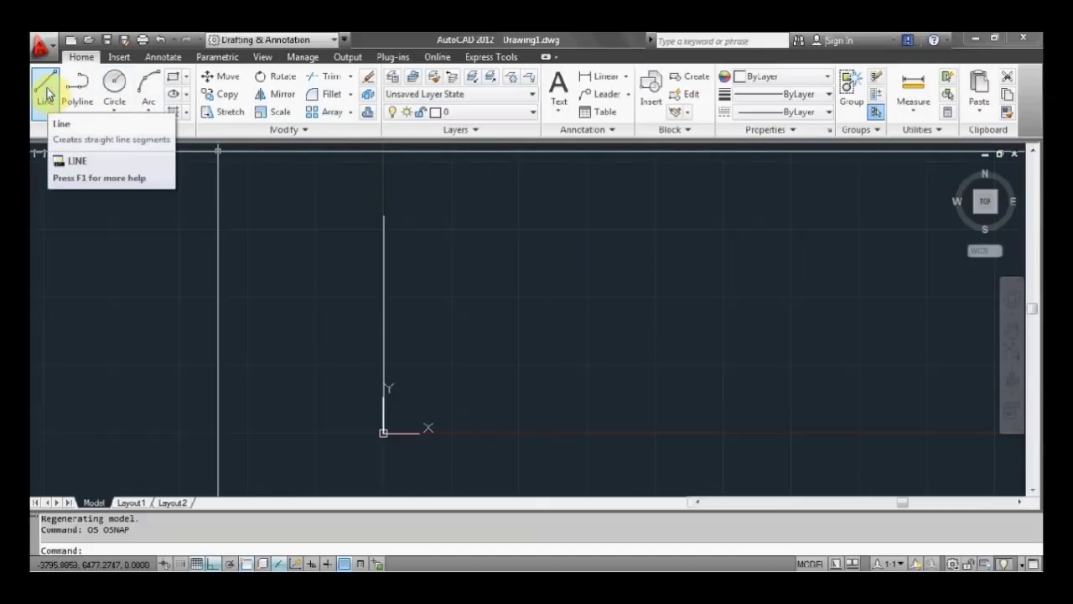
Step: Draw a 7000-unit horizontal line rightward from the vertical line's top end
left_click(47, 94)
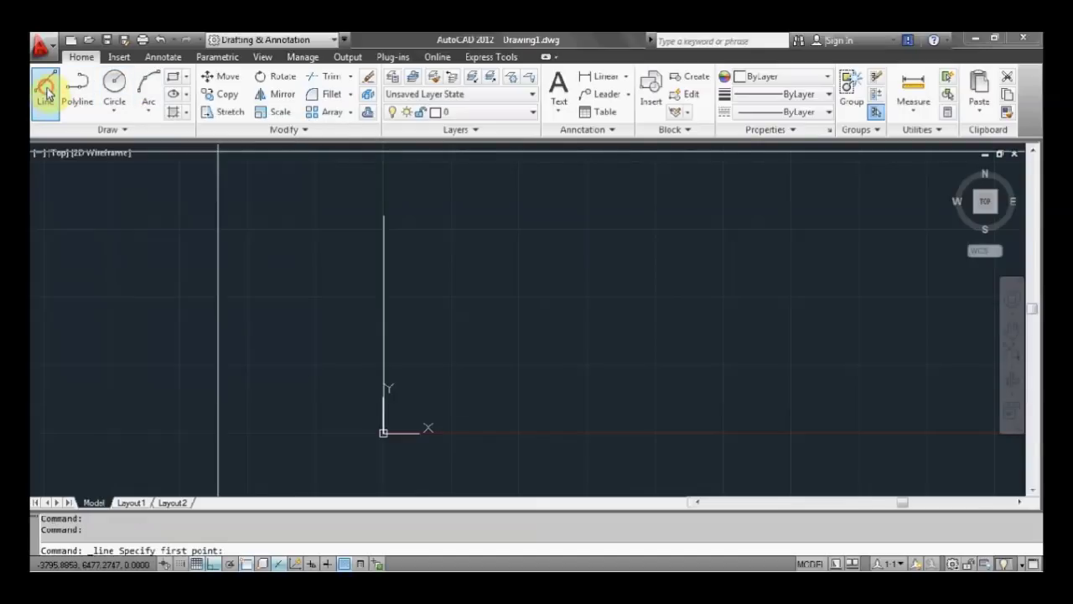
left_click(383, 216)
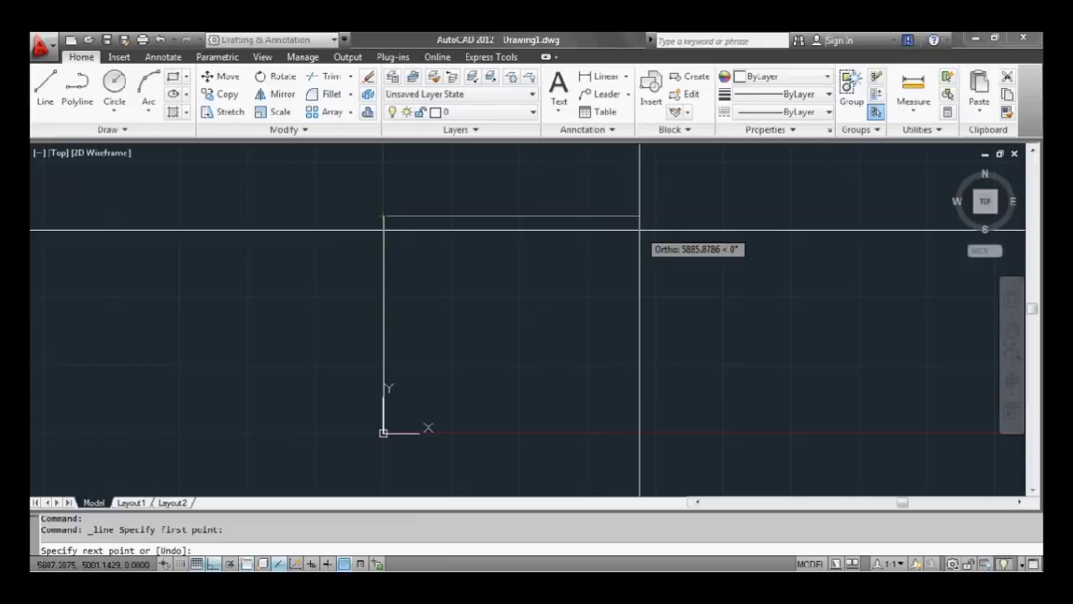
type("7000")
key("Return")
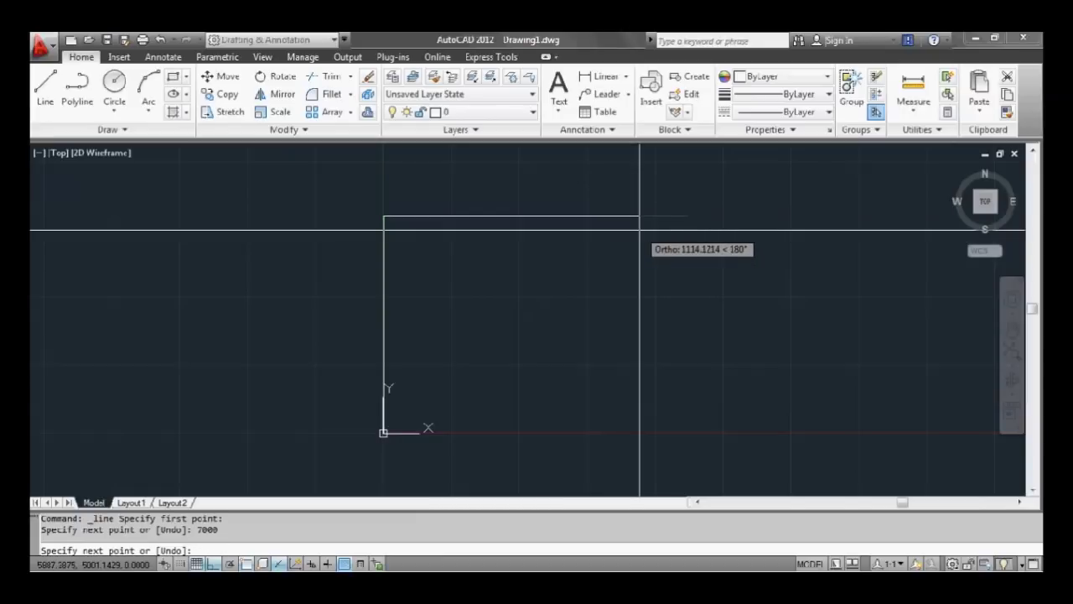
key("Return")
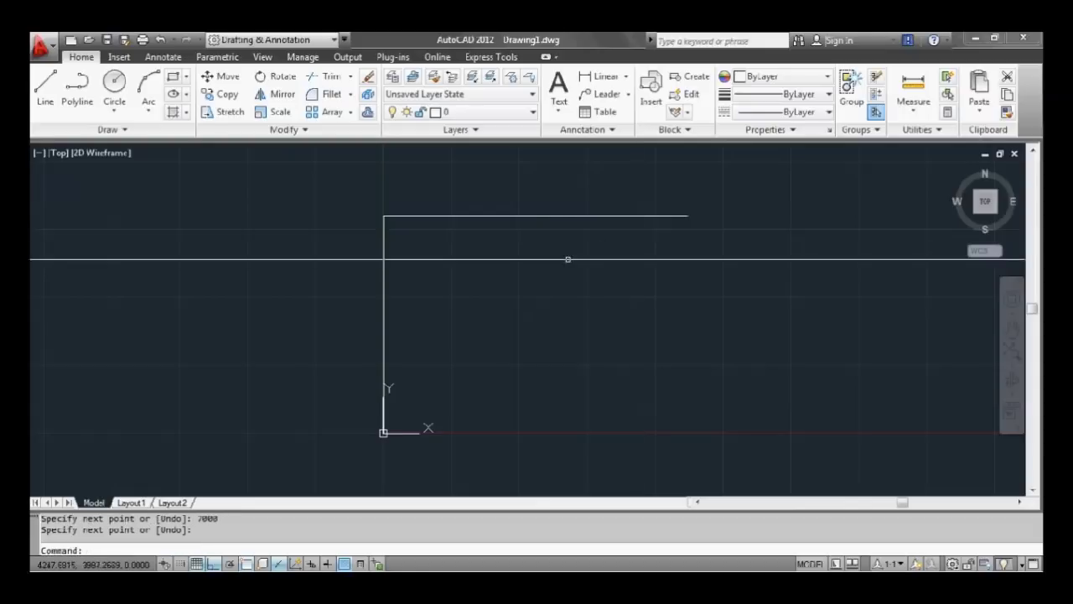
middle_click_drag(524, 263, 462, 263)
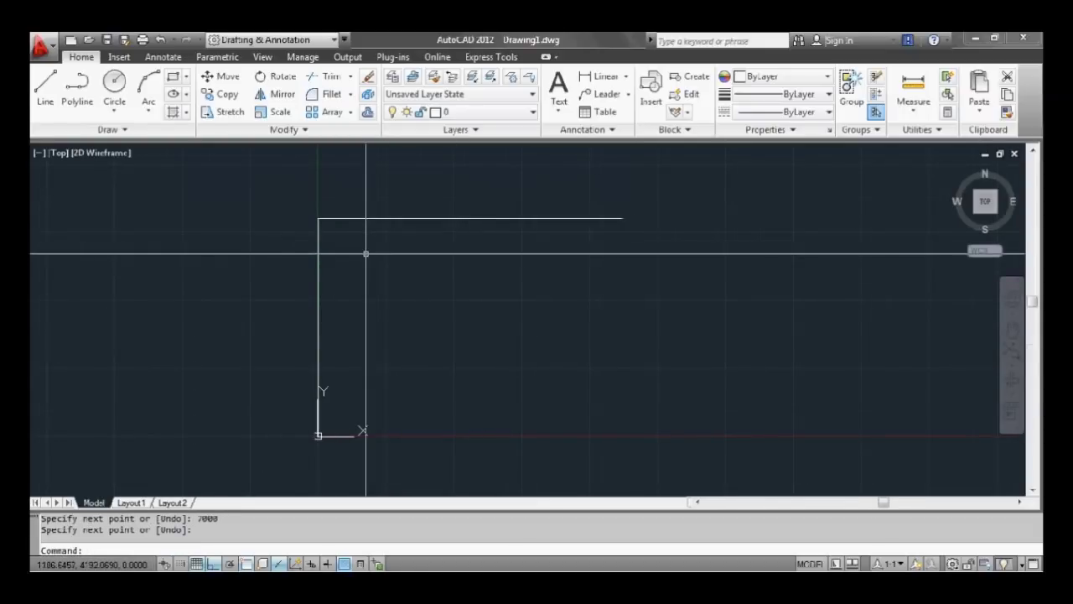
scroll(364, 252, "down", 1)
scroll(341, 246, "up", 2)
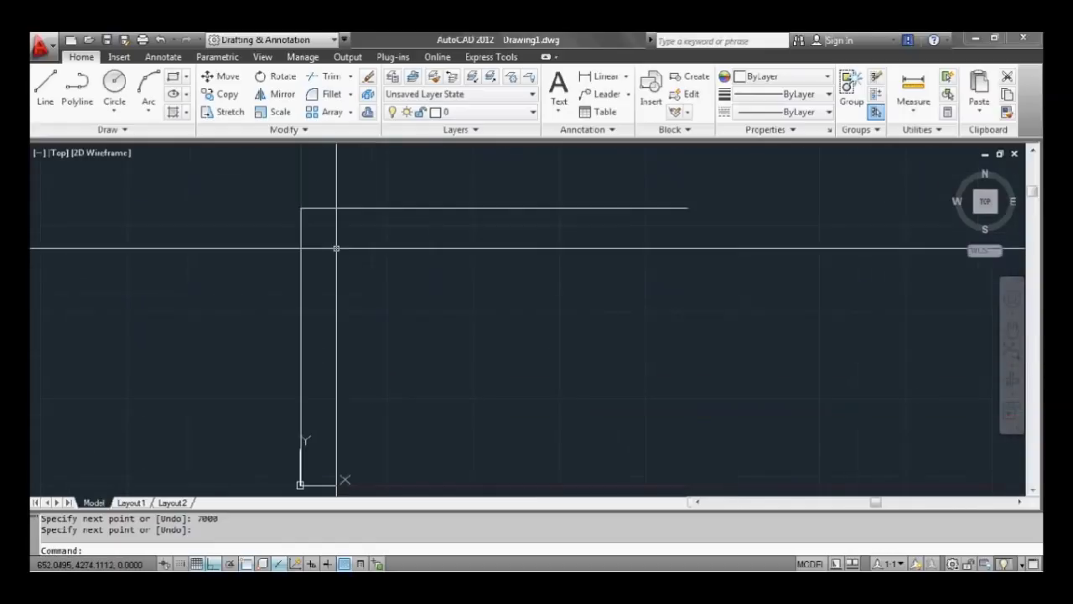
key("Escape")
scroll(338, 242, "down", 2)
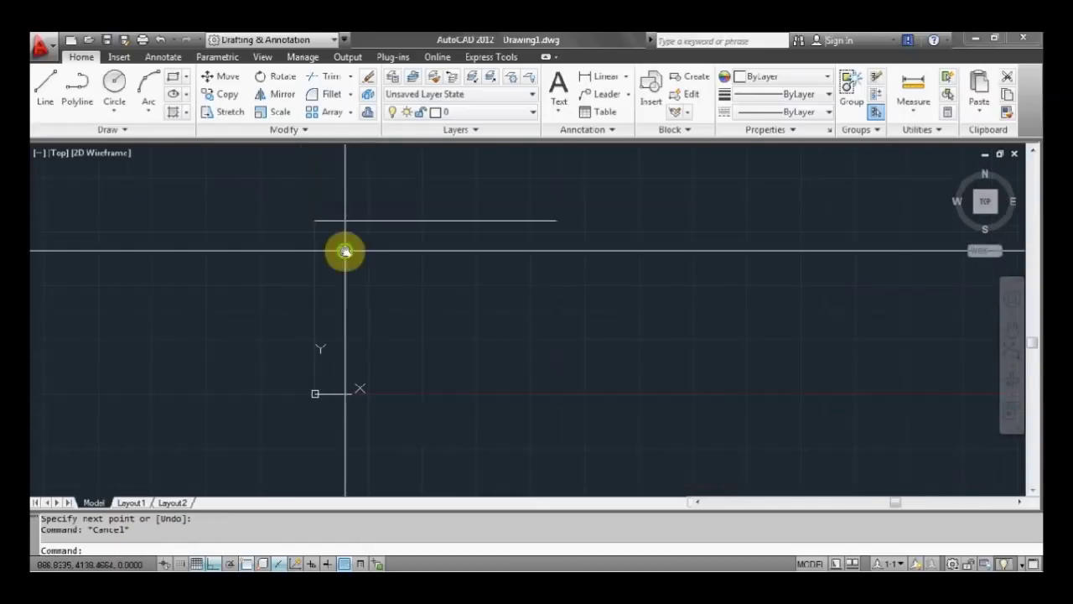
scroll(347, 246, "up", 2)
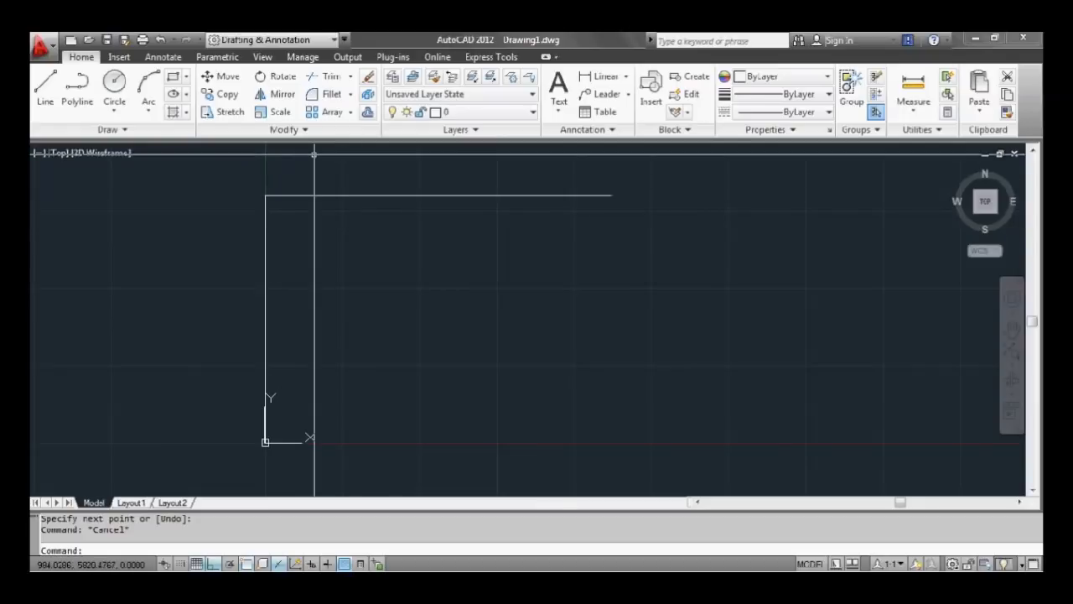
Step: Offset the vertical line rightward and the top line downward by 240 units
type("O")
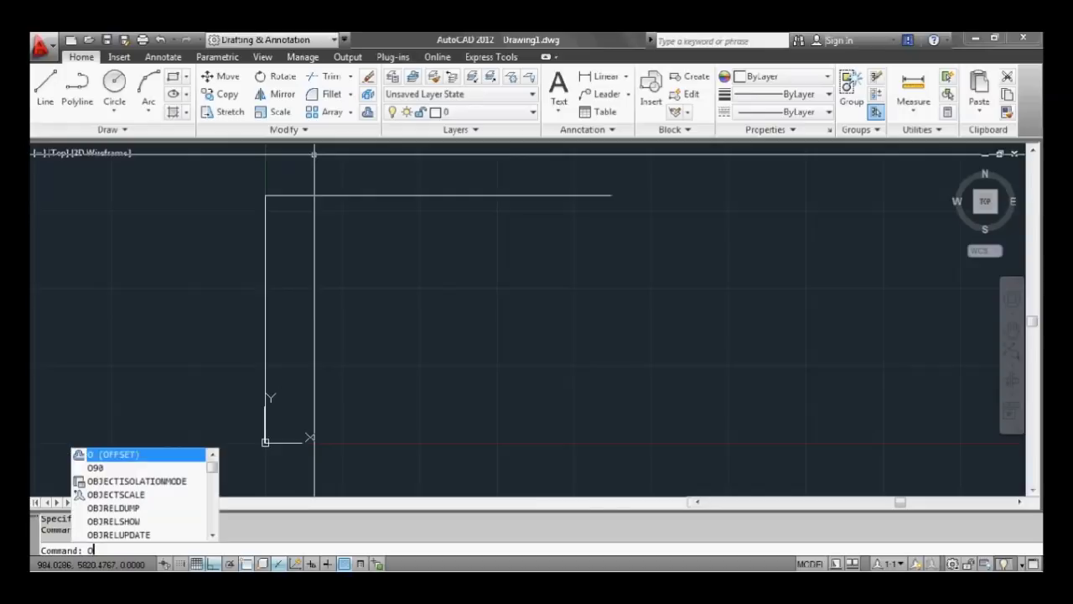
key("Return")
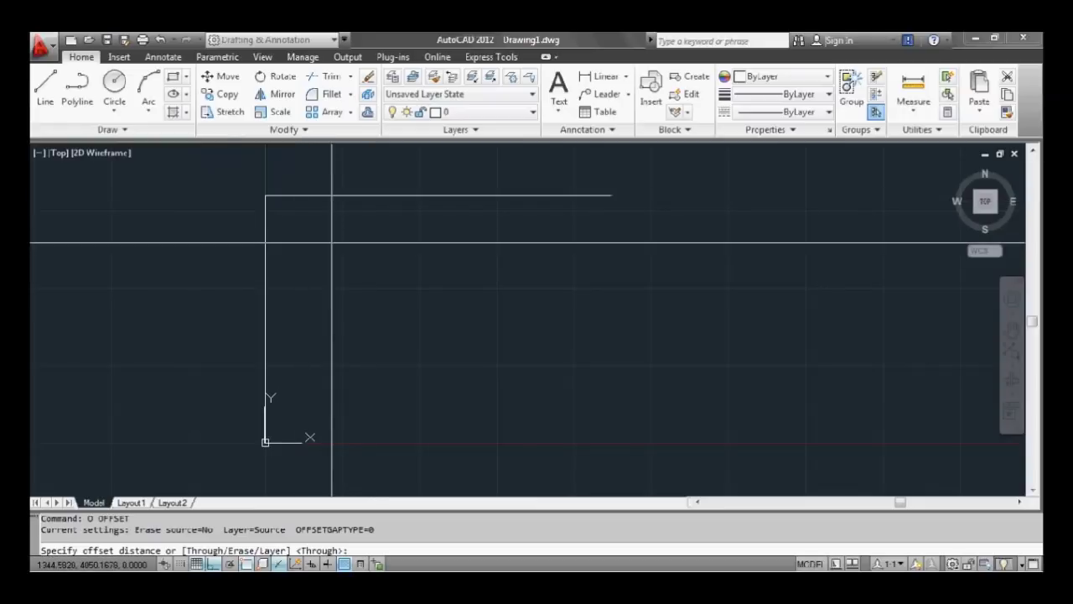
type("240")
key("Return")
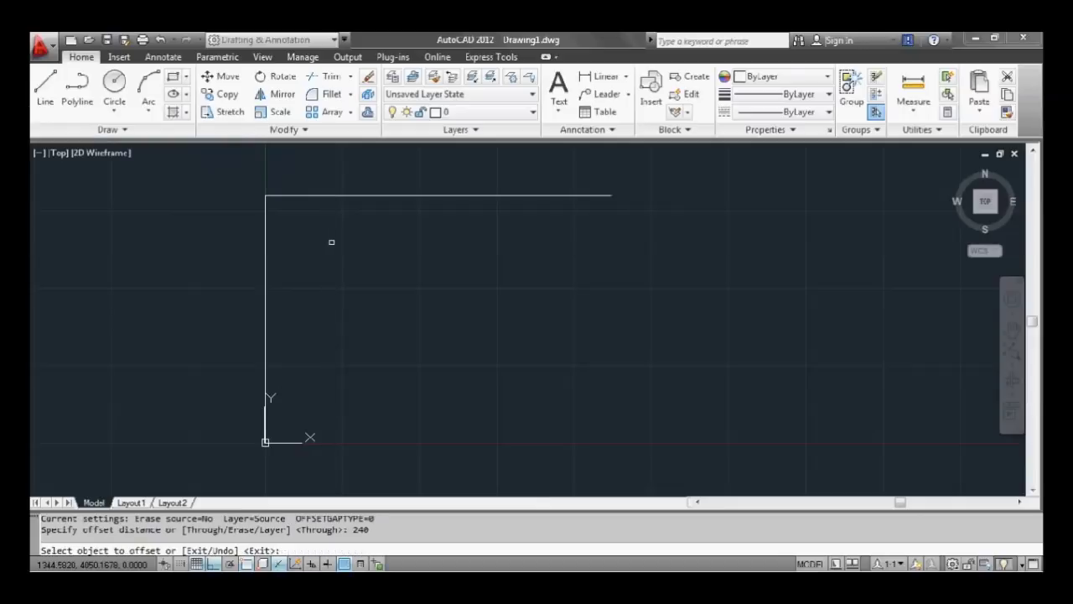
left_click(265, 241)
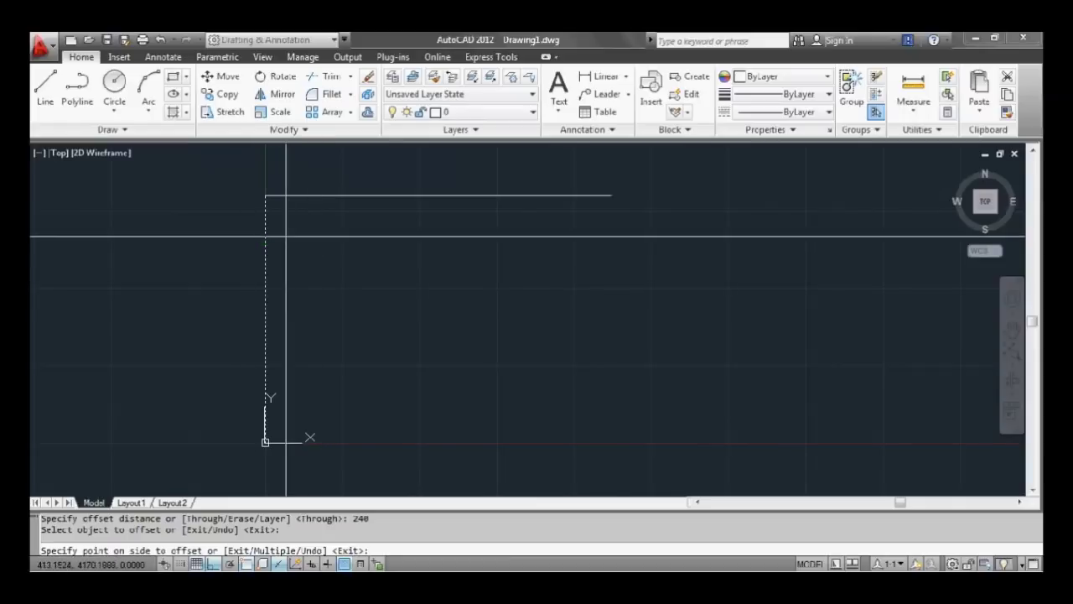
left_click(292, 236)
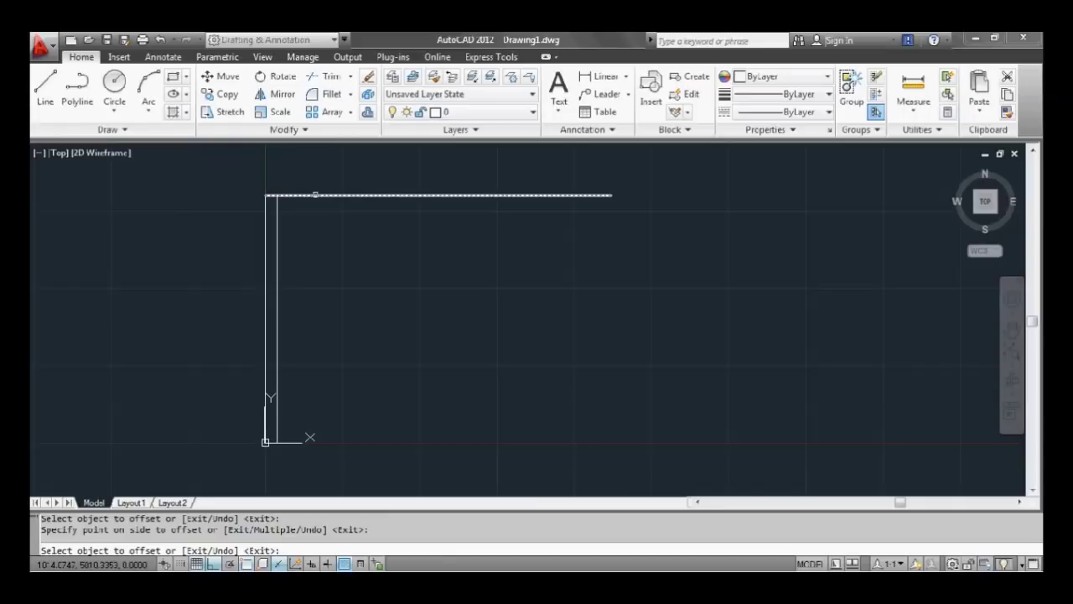
left_click(316, 195)
left_click(315, 244)
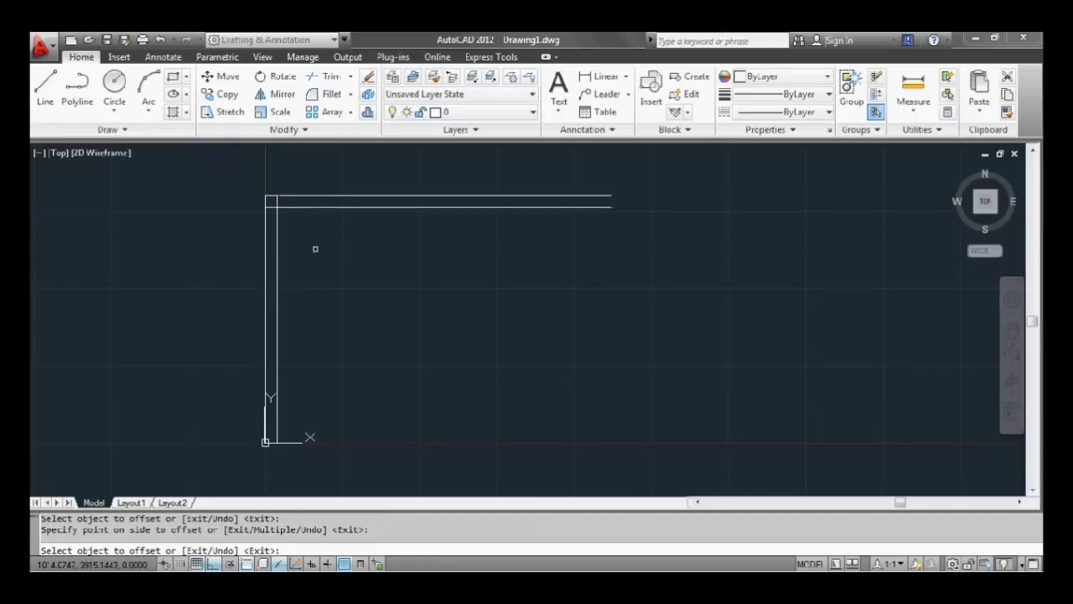
key("Return")
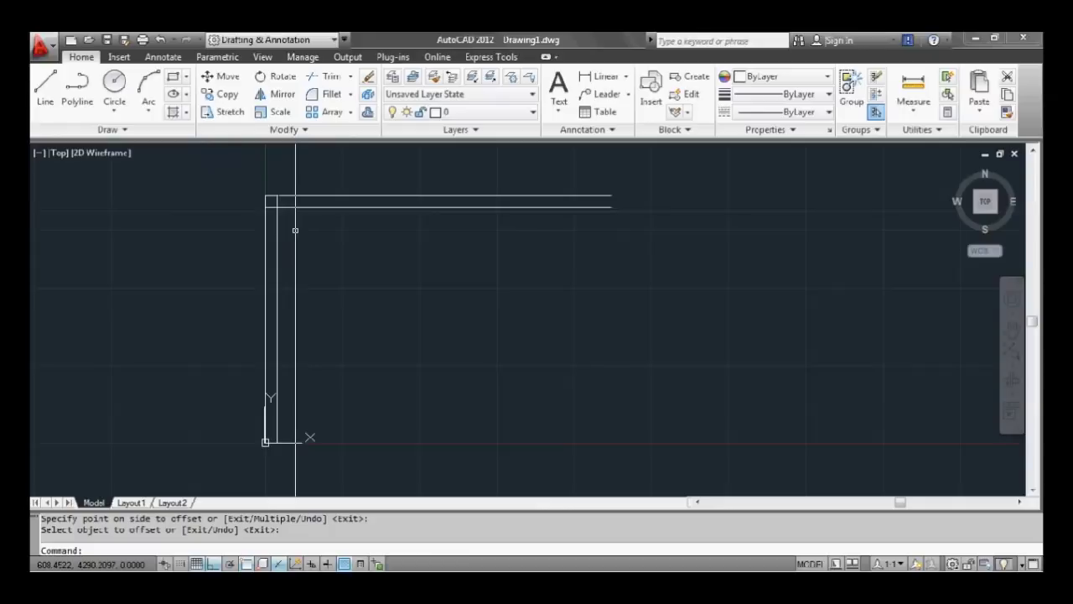
Step: Trim the inner vertical line's overhang above the inner top line, using both inner lines as edges
scroll(295, 230, "up", 5)
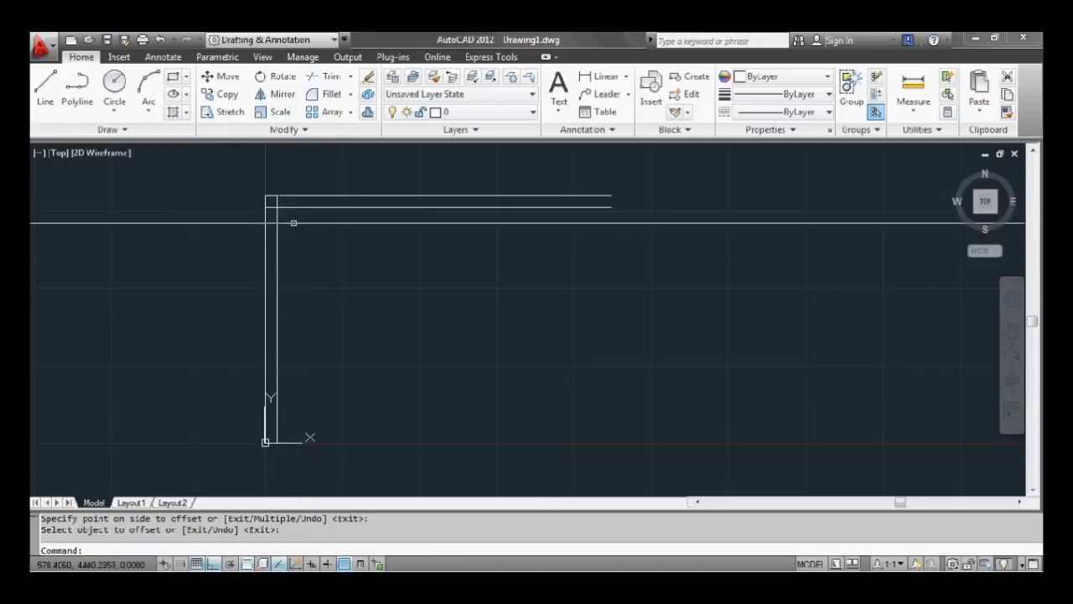
scroll(284, 211, "up", 2)
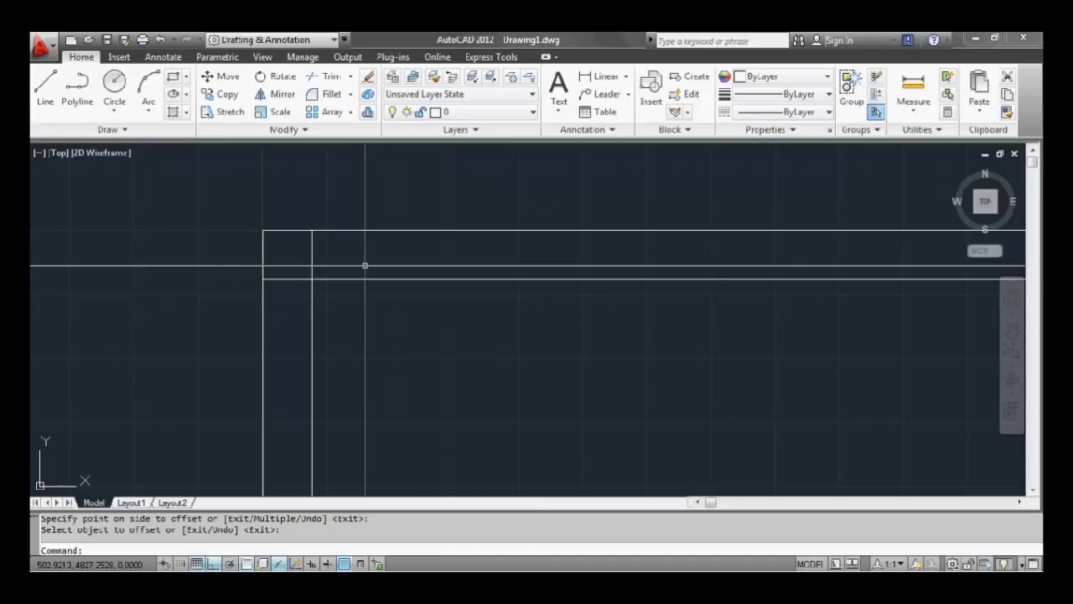
type("TR")
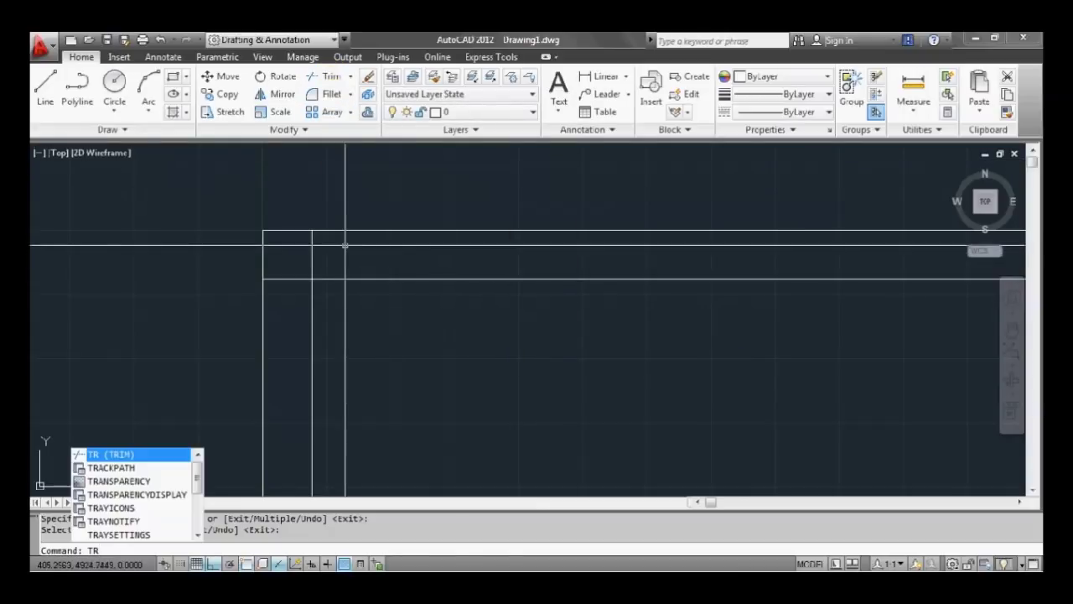
key("Return")
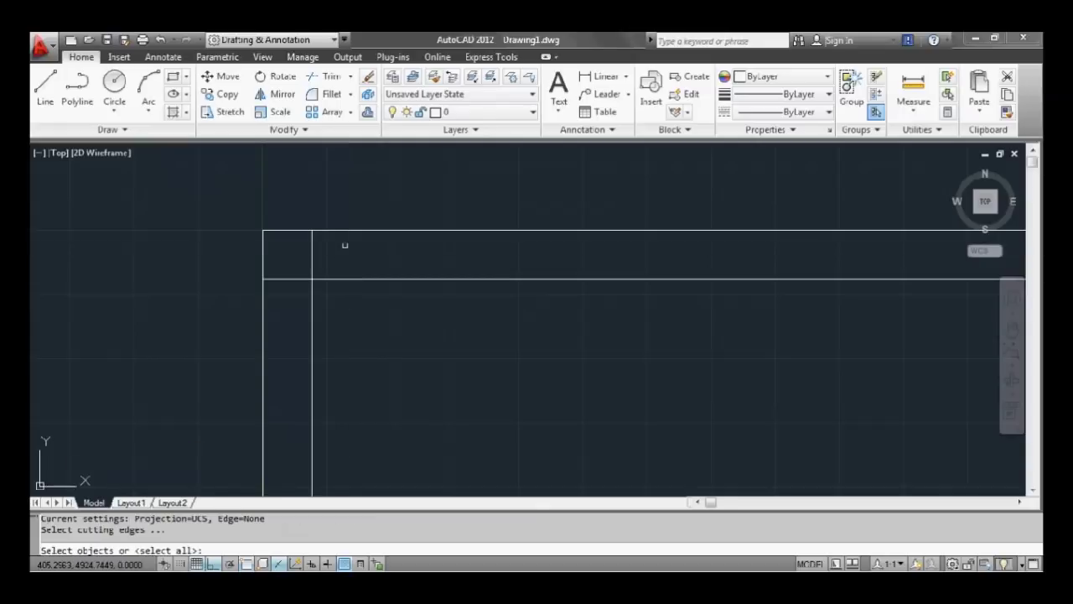
left_click(312, 290)
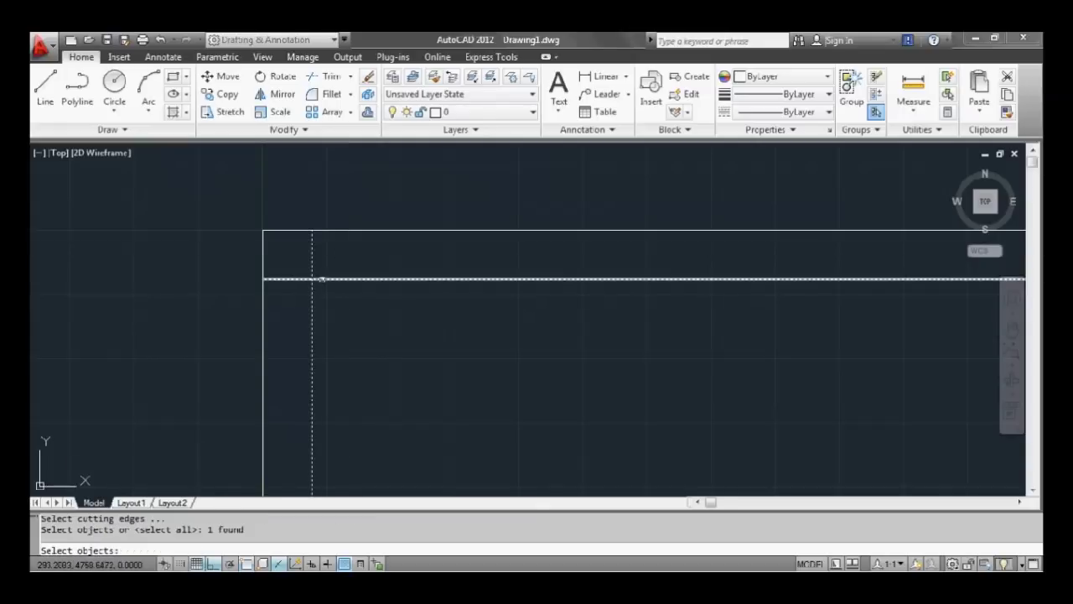
left_click(323, 278)
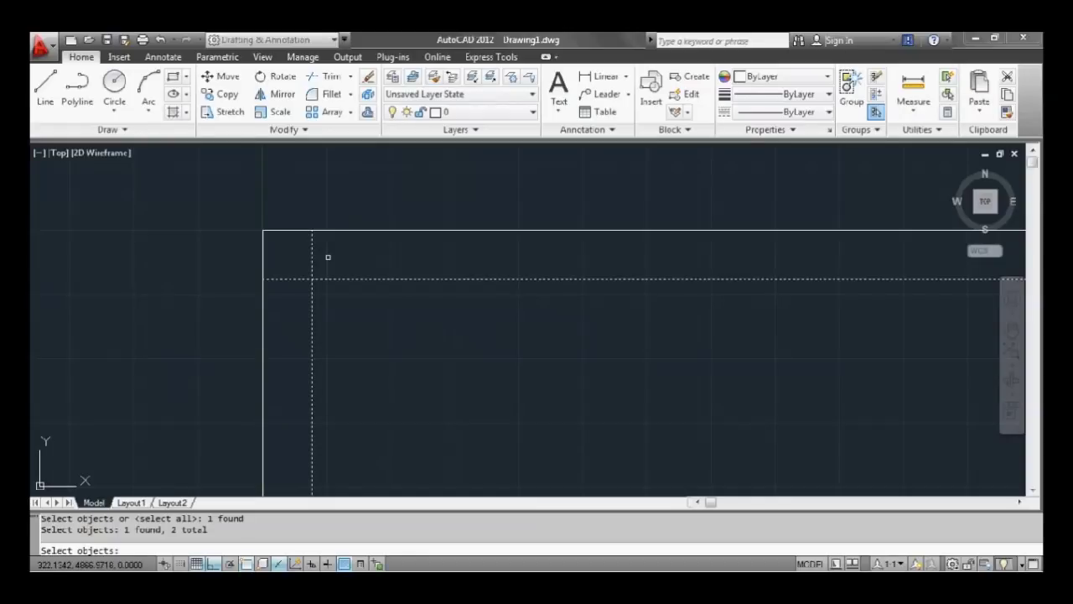
key("Return")
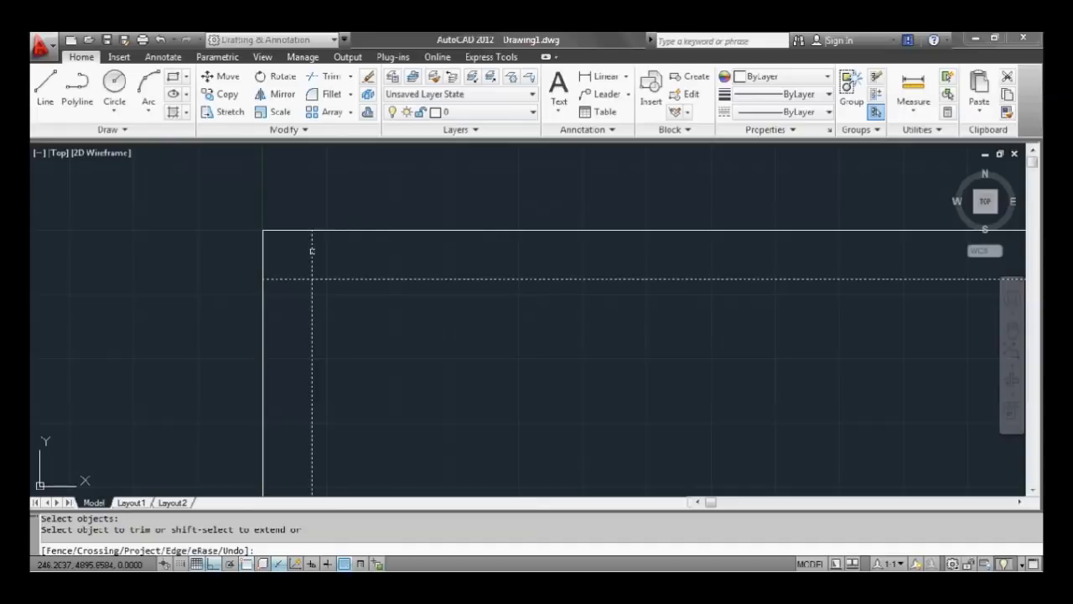
left_click(312, 251)
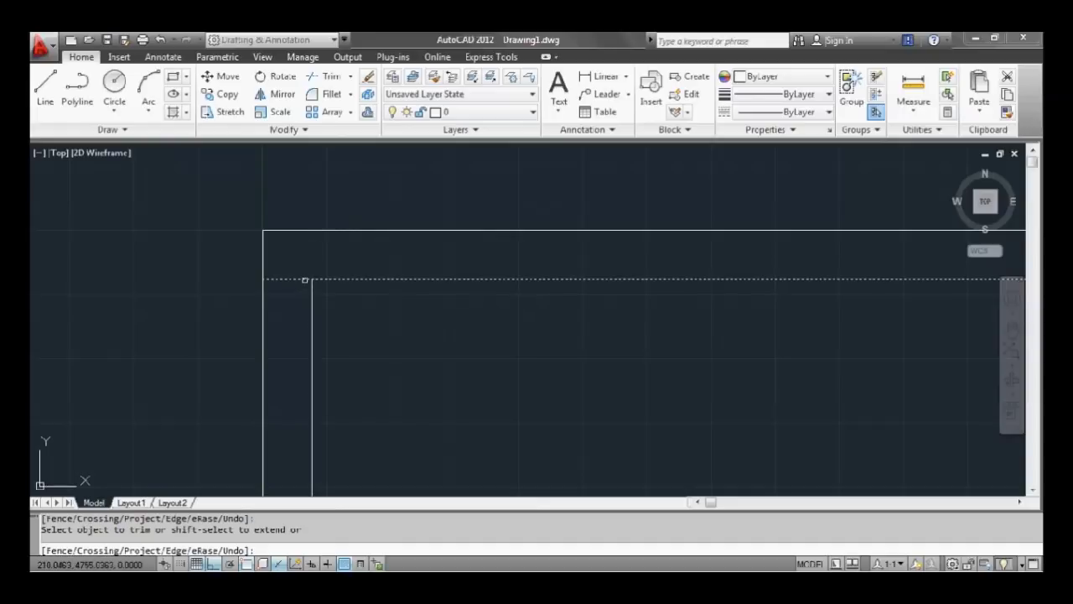
key("Escape")
scroll(360, 301, "down", 2)
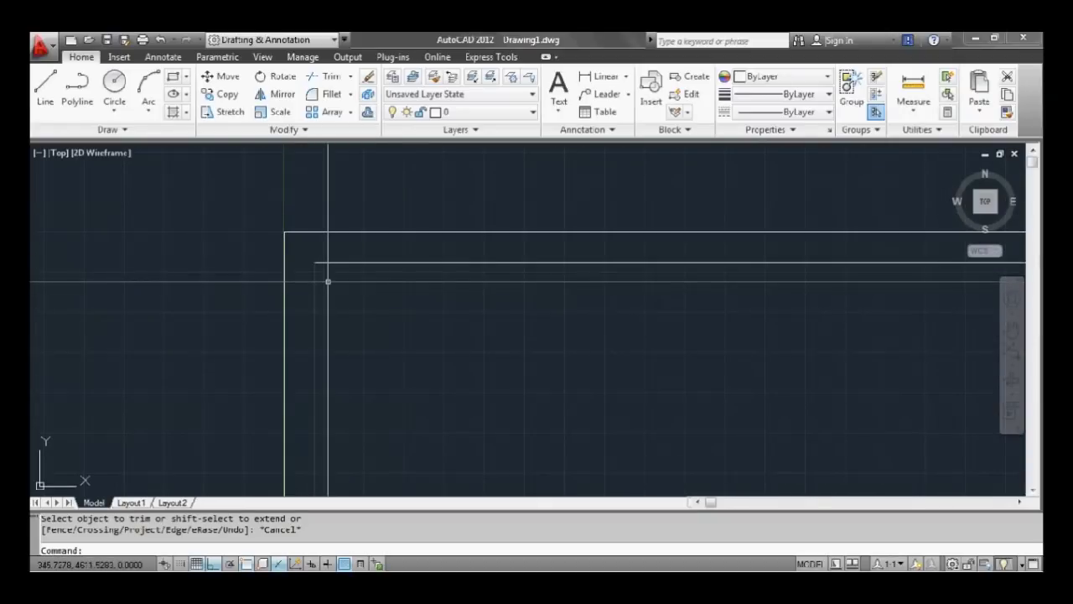
key("Escape")
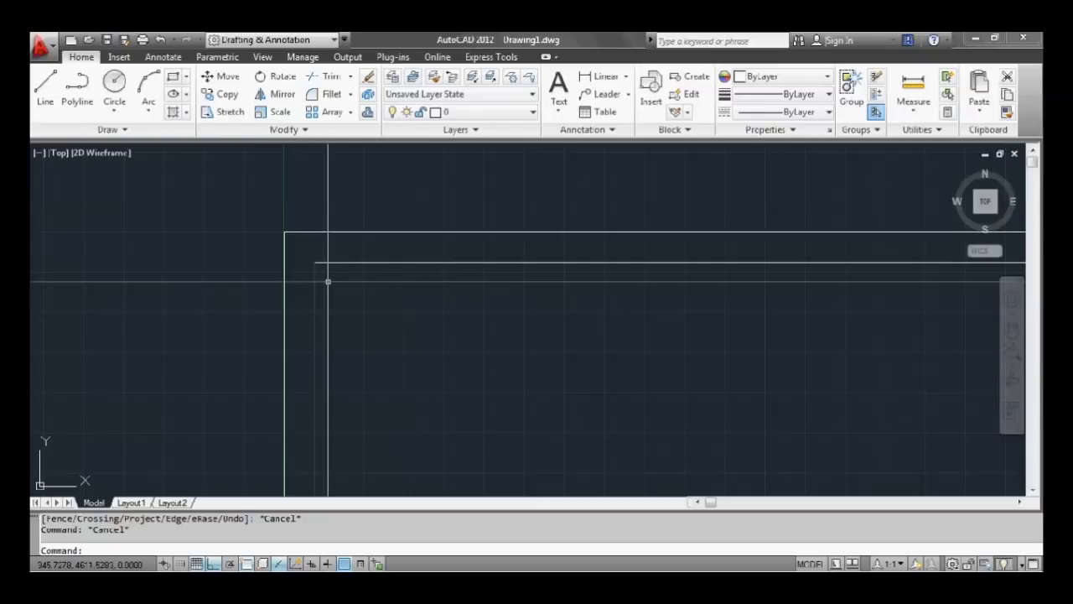
Step: Undo the last two operations and cancel the active command
type("u")
key("Return")
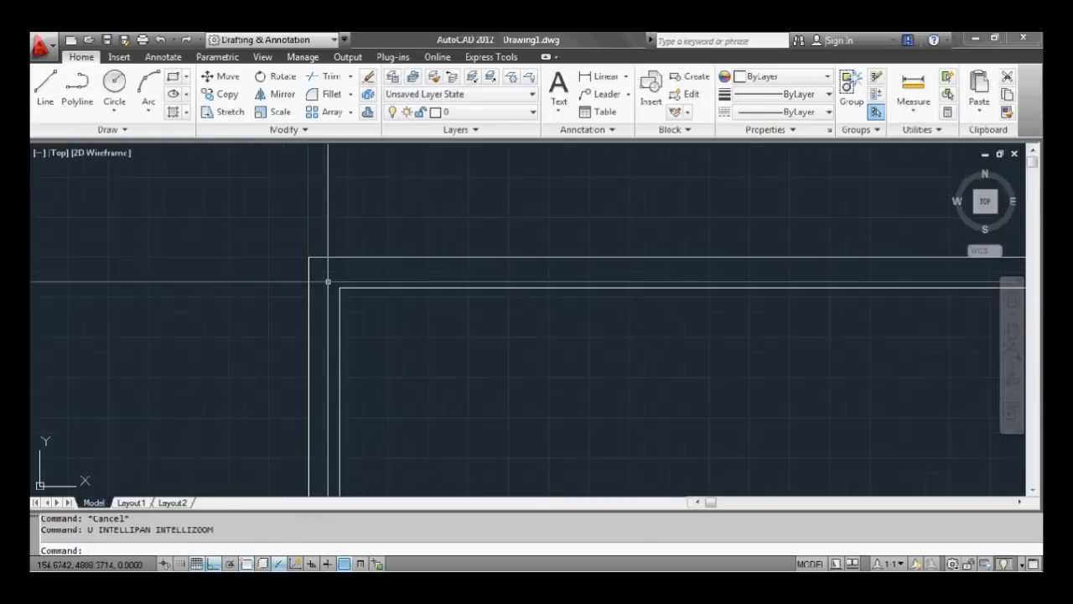
key("Return")
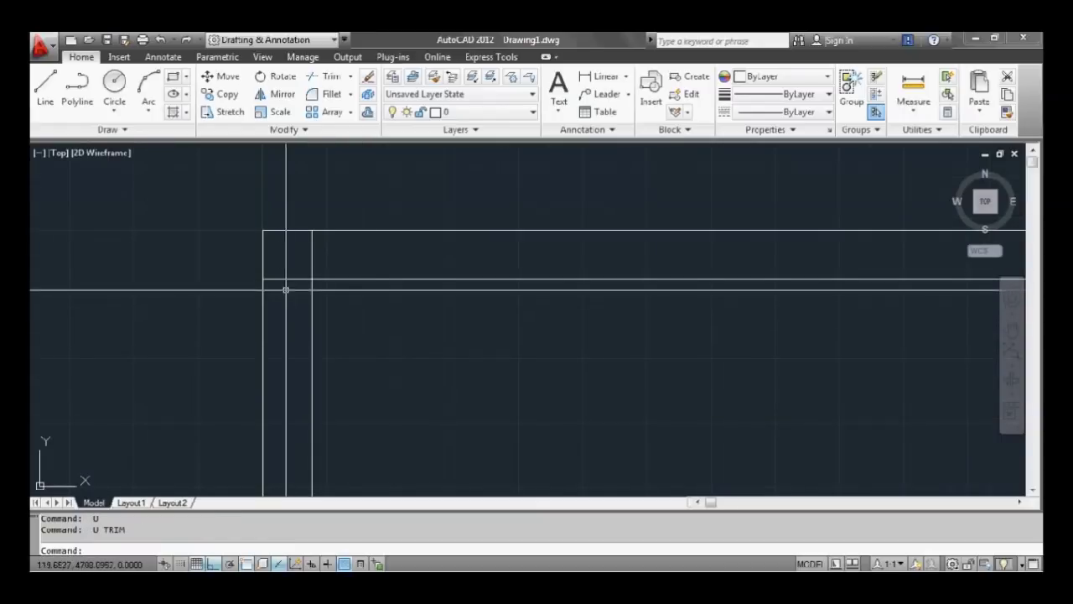
left_click(320, 289)
scroll(338, 293, "up", 2)
key("Escape")
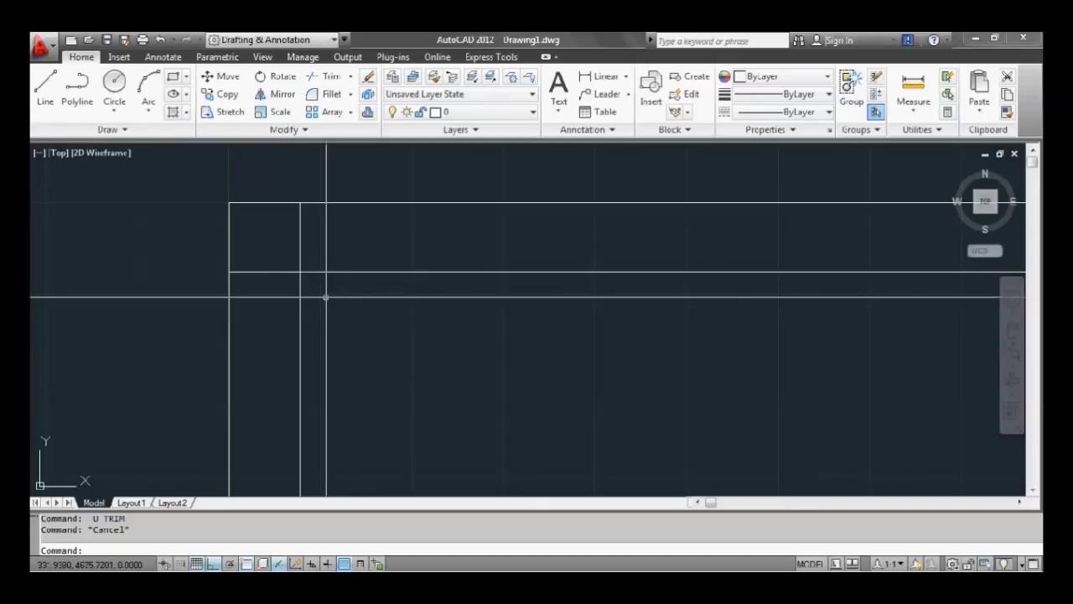
Step: Fillet the inner vertical and inner horizontal lines with radius 0 into a square corner
left_click(331, 96)
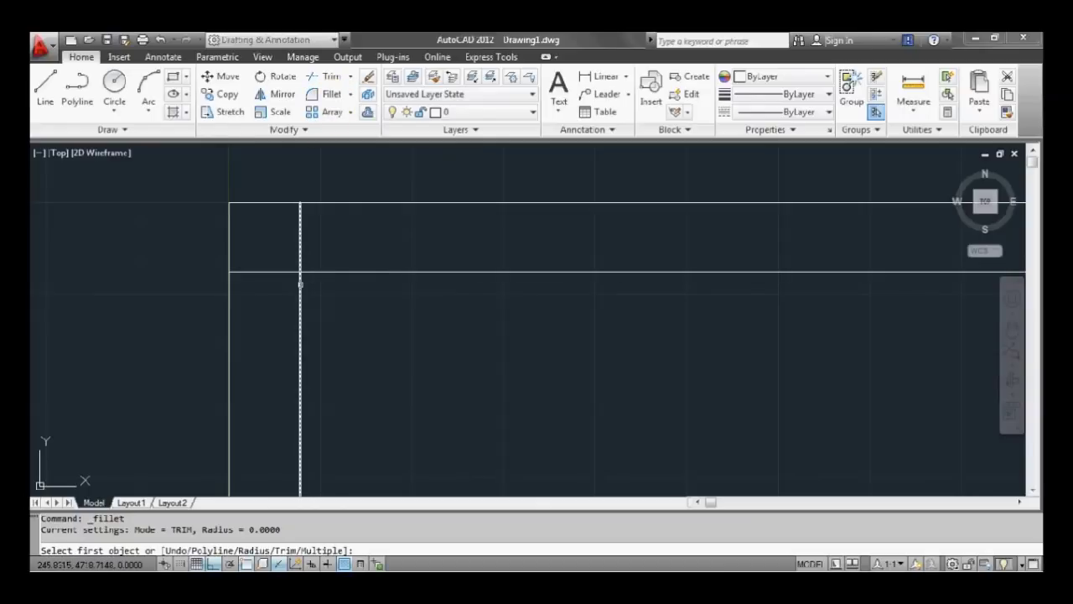
left_click(300, 285)
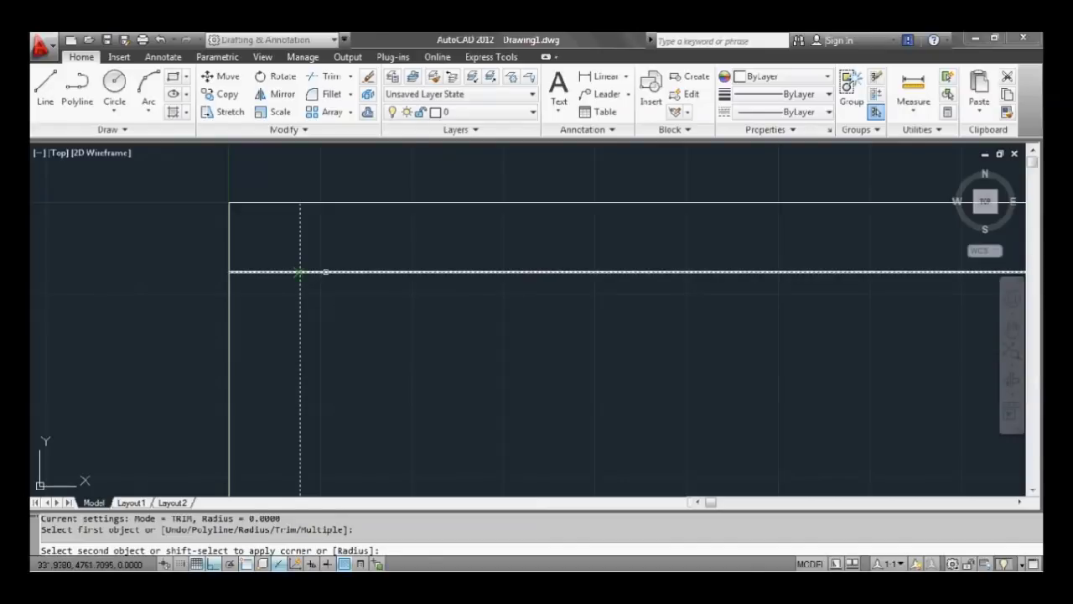
left_click(326, 271)
scroll(325, 272, "down", 3)
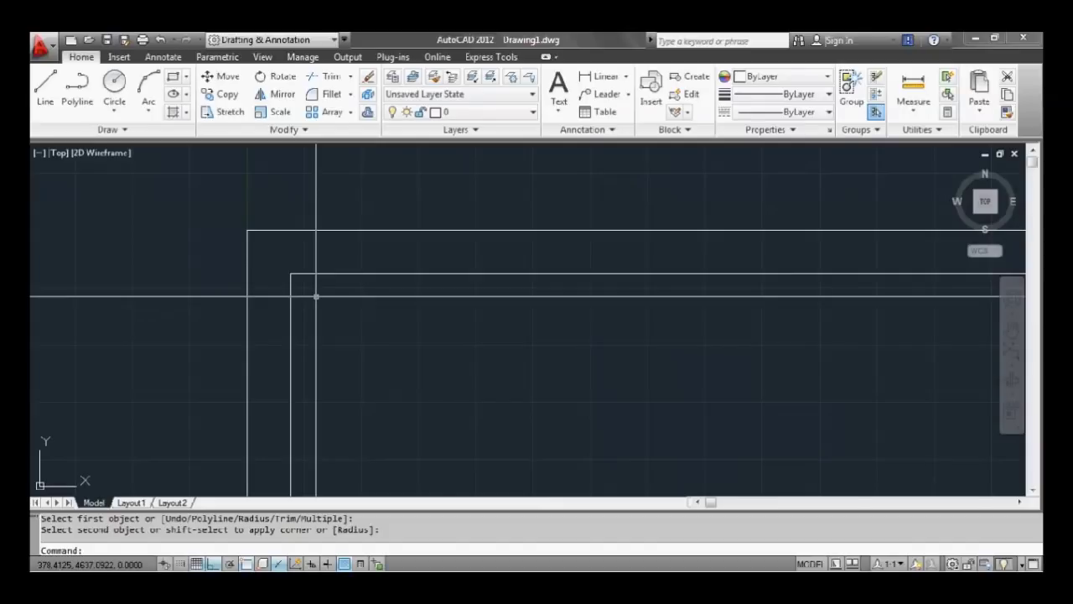
scroll(316, 296, "down", 3)
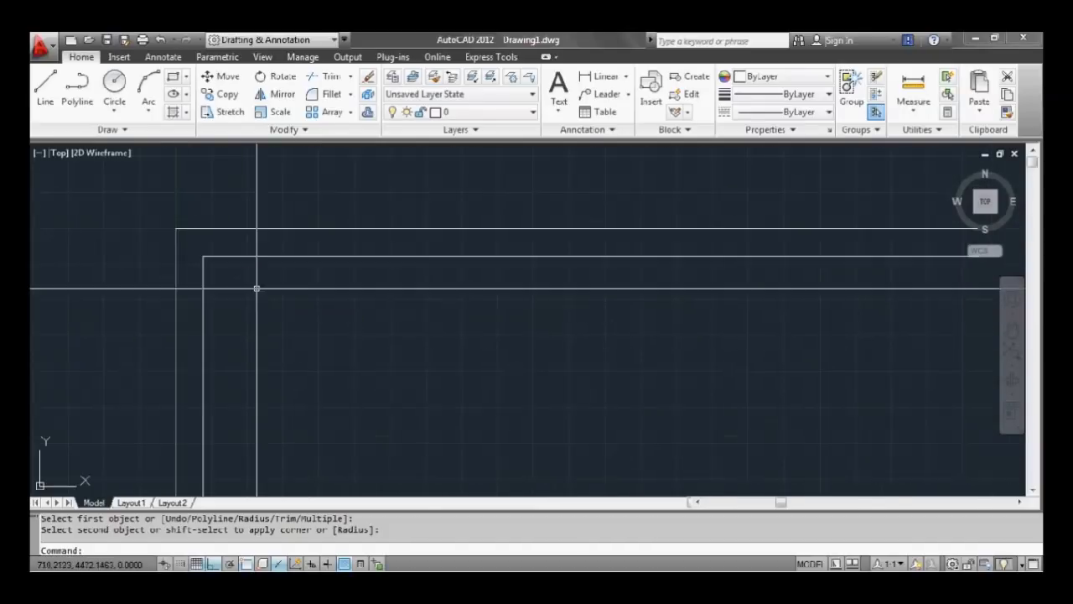
middle_click_drag(295, 297, 345, 297)
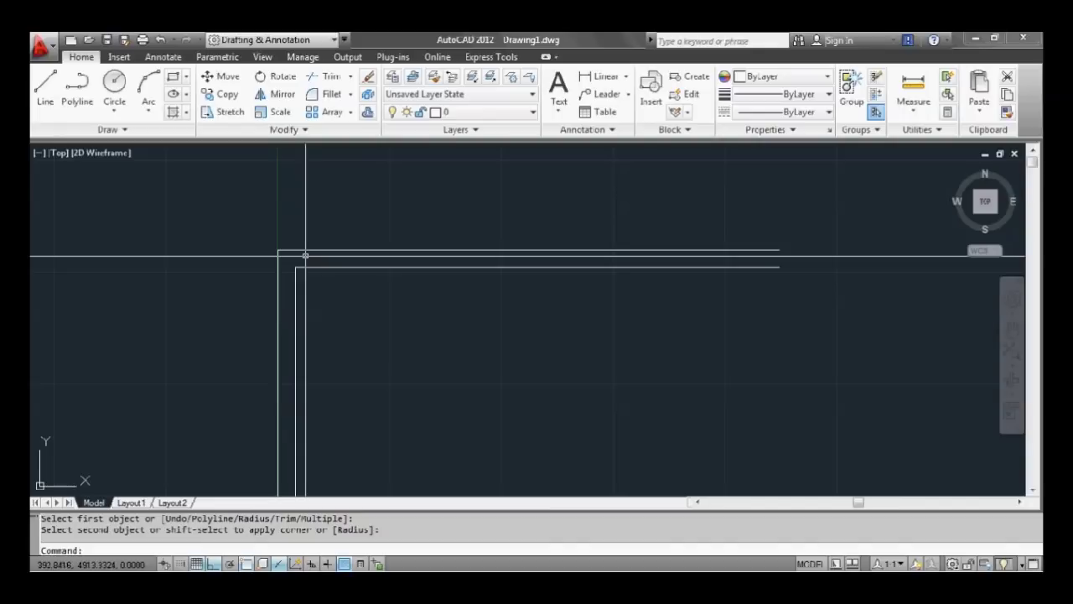
scroll(306, 255, "up", 3)
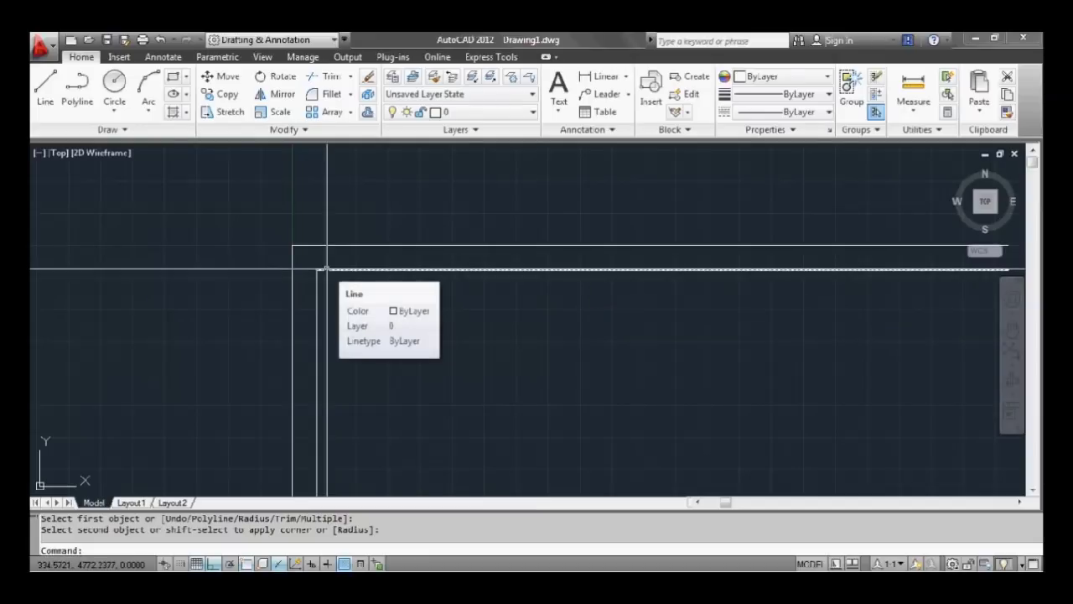
Step: Offset the outer vertical wall line 2500 units to the right
key("Escape")
type("o")
key("Return")
type("2")
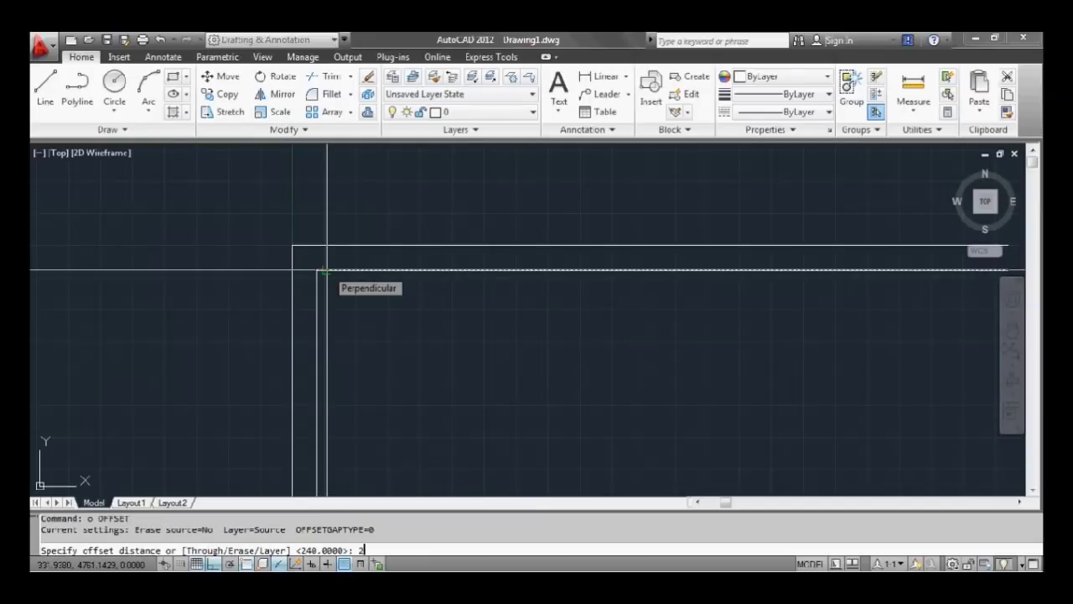
type("500")
key("Return")
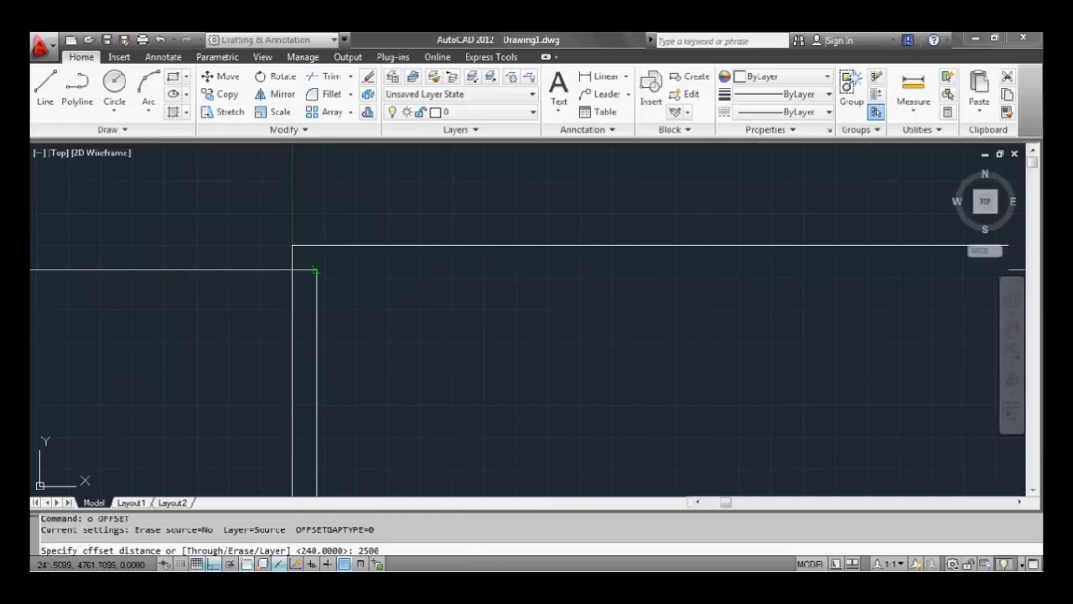
left_click(296, 263)
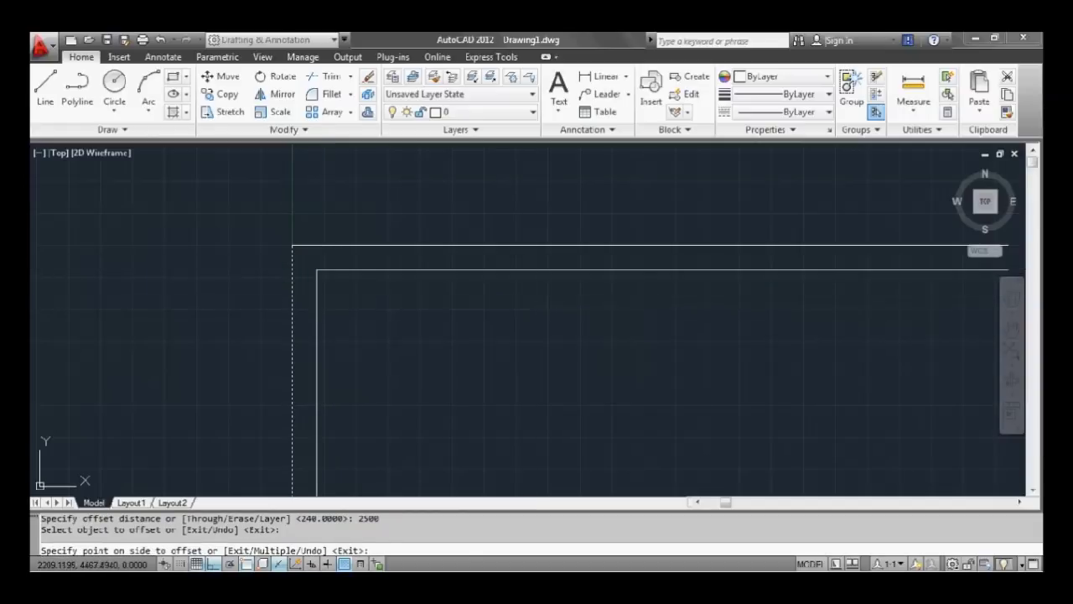
left_click(513, 299)
key("Escape")
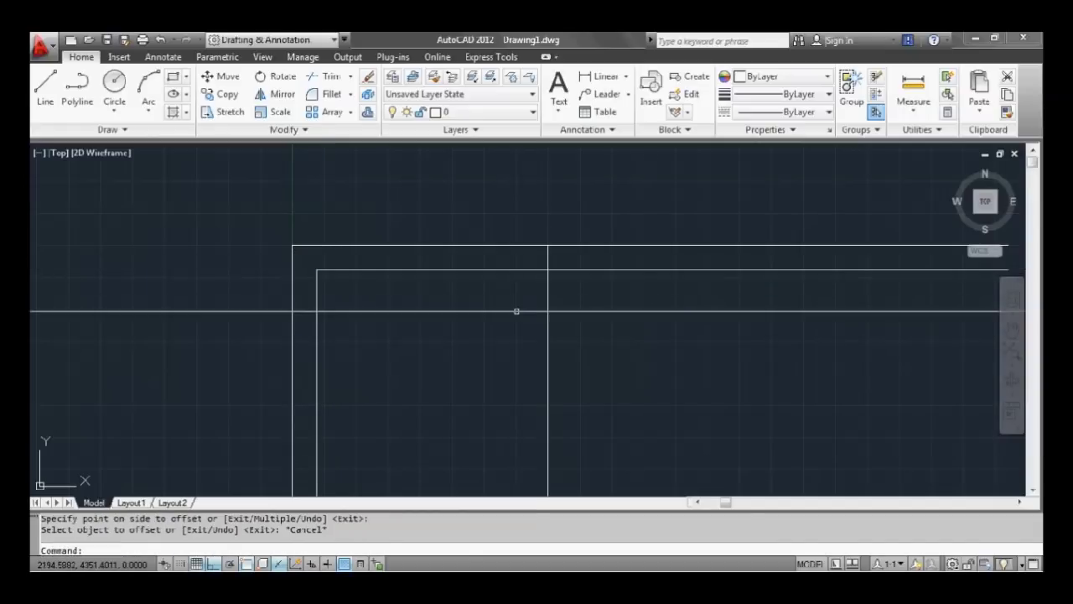
middle_click_drag(572, 314, 463, 291)
scroll(526, 307, "down", 2)
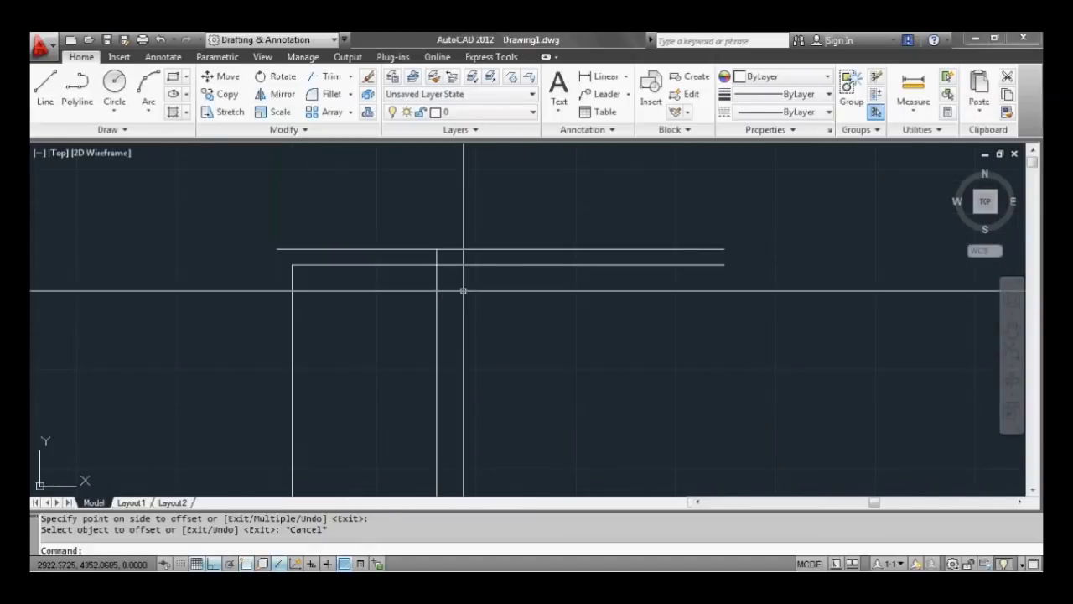
Step: Offset that new vertical line a further 900 units right to mark the door width
type("o")
key("Return")
type("900")
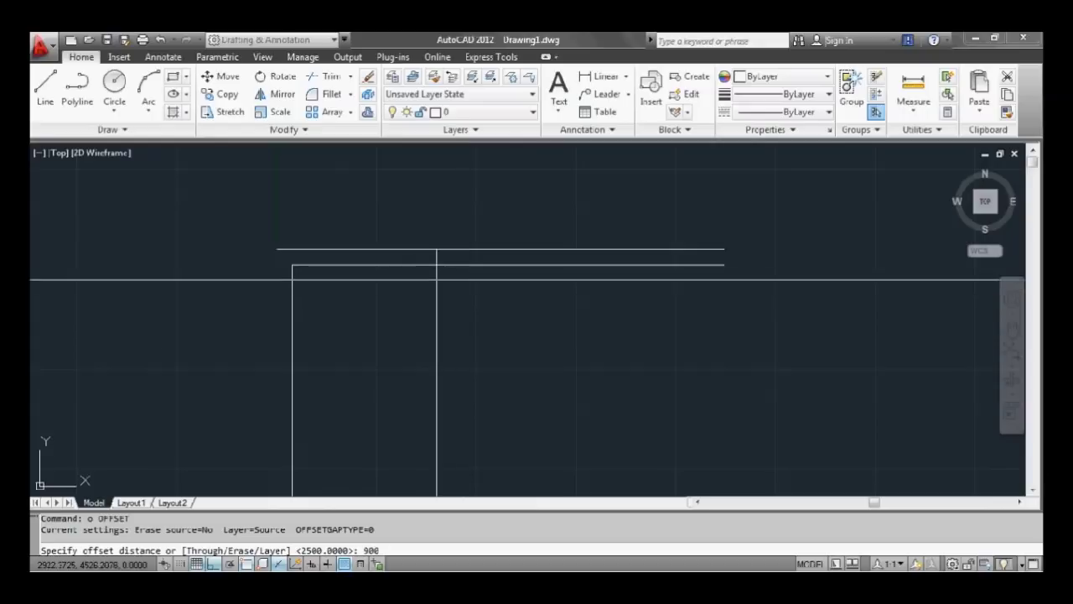
key("Return")
left_click(437, 280)
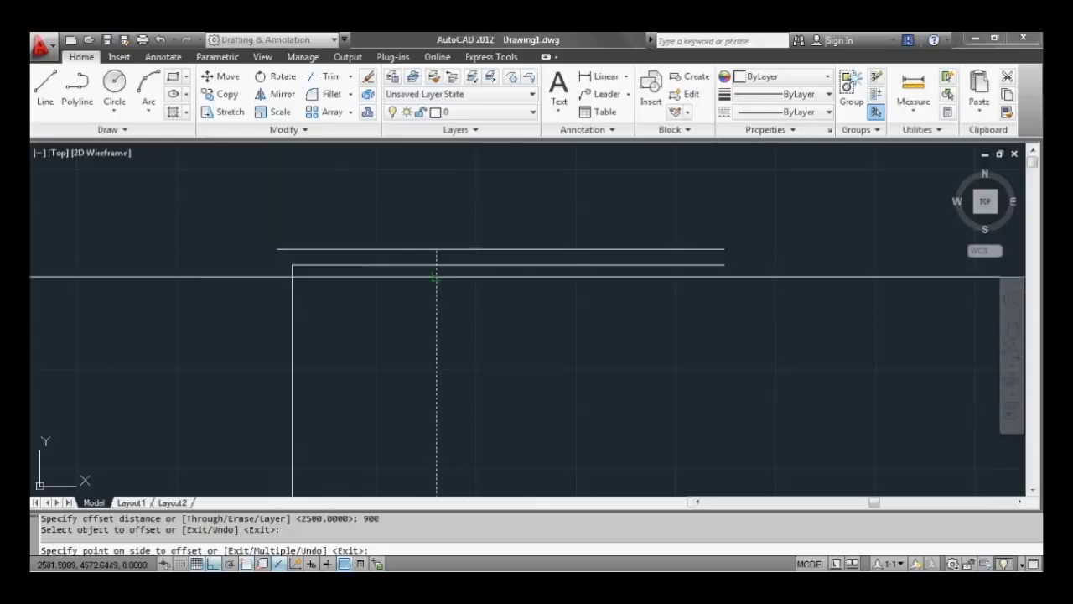
left_click(540, 292)
key("Escape")
scroll(539, 292, "up", 1)
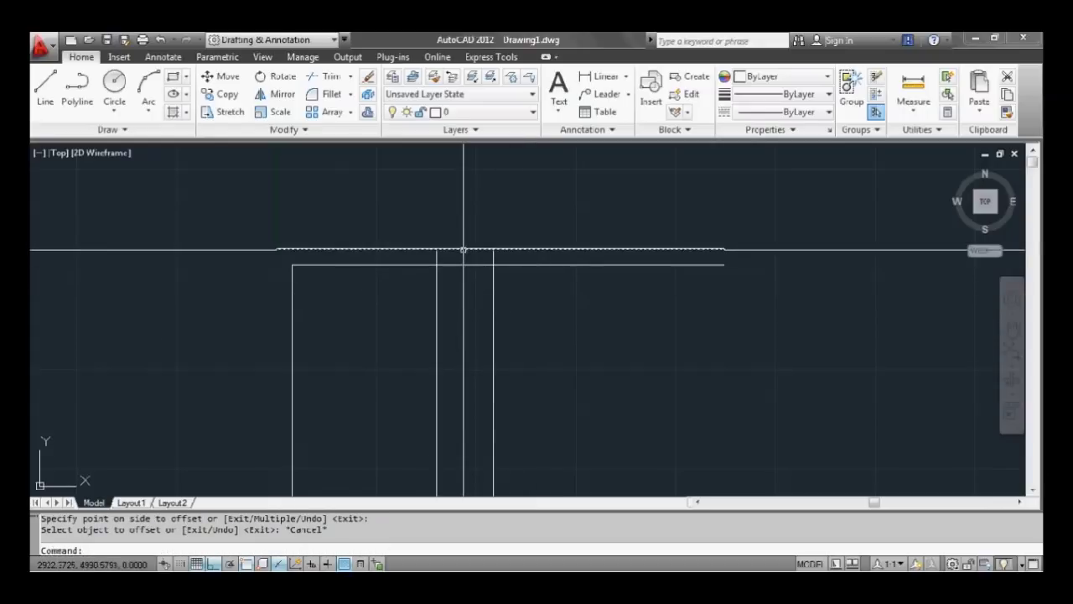
scroll(467, 250, "up", 2)
scroll(443, 289, "down", 3)
scroll(443, 287, "up", 2)
key("Escape")
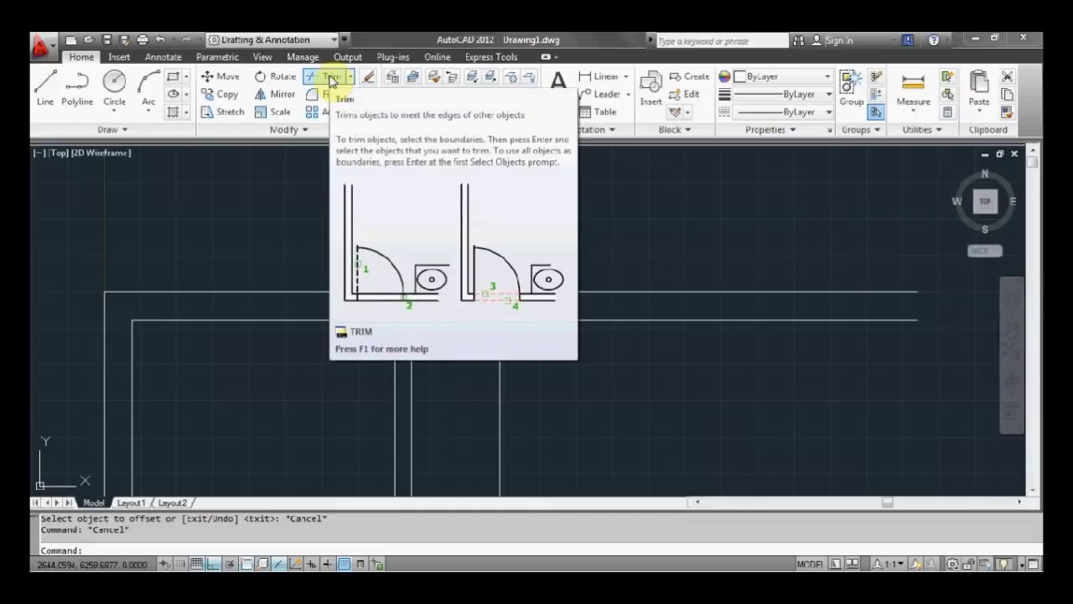
Step: Start Trim and window-select the four lines framing the door opening as cutting edges
left_click(332, 78)
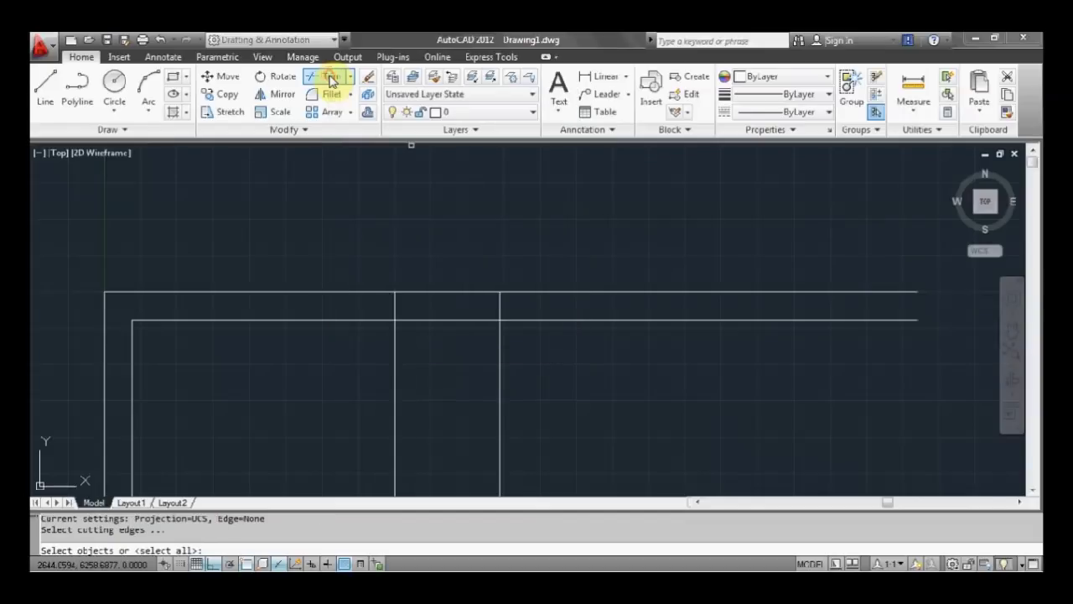
left_click(530, 339)
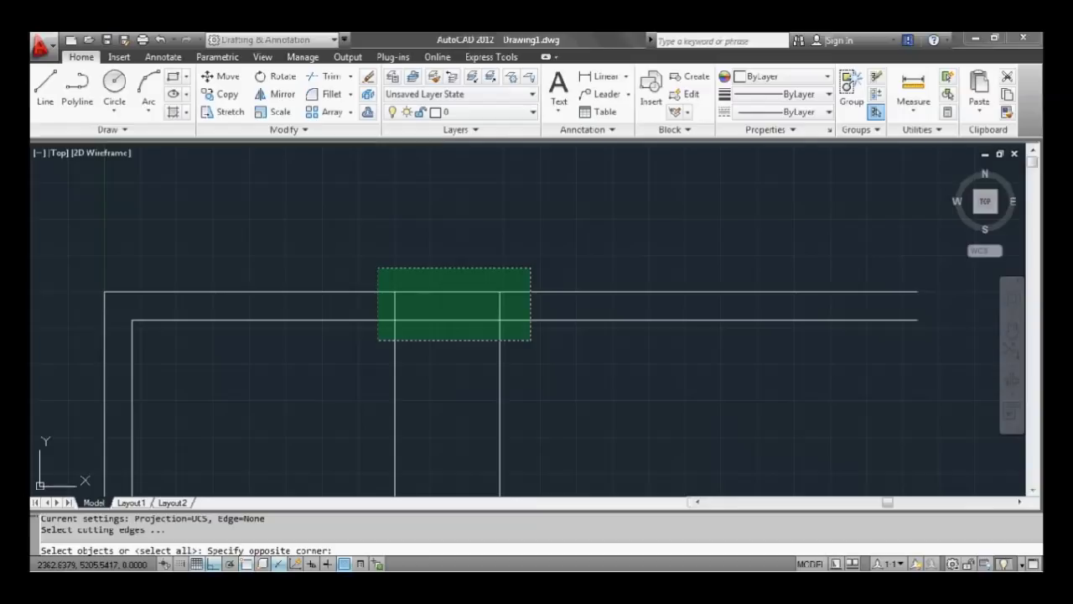
left_click(378, 268)
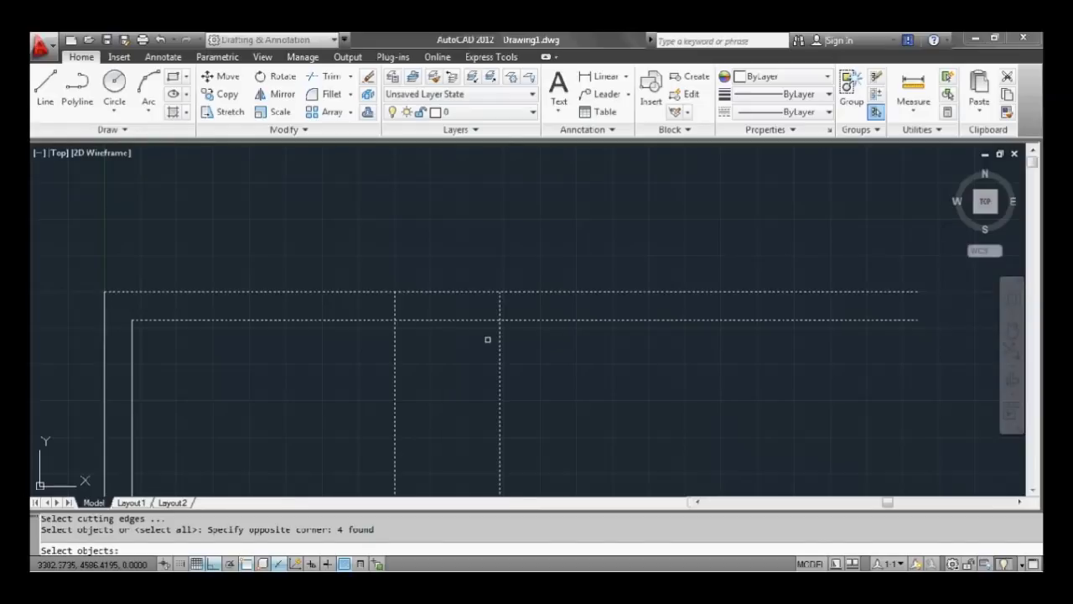
key("Return")
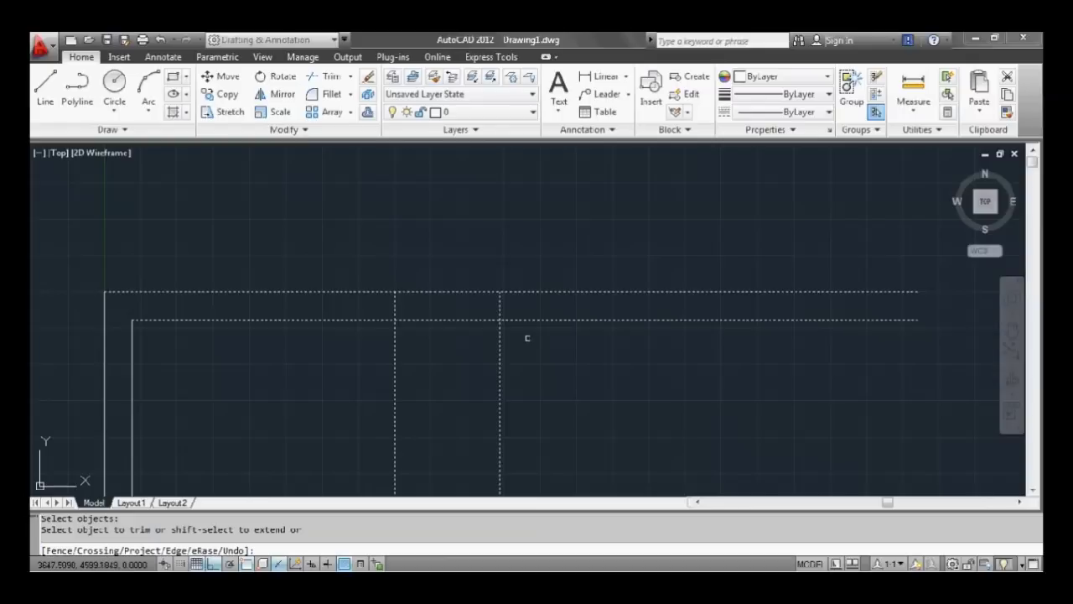
Step: Trim away the vertical lines below the wall and the wall lines inside the 900 opening
left_click(527, 337)
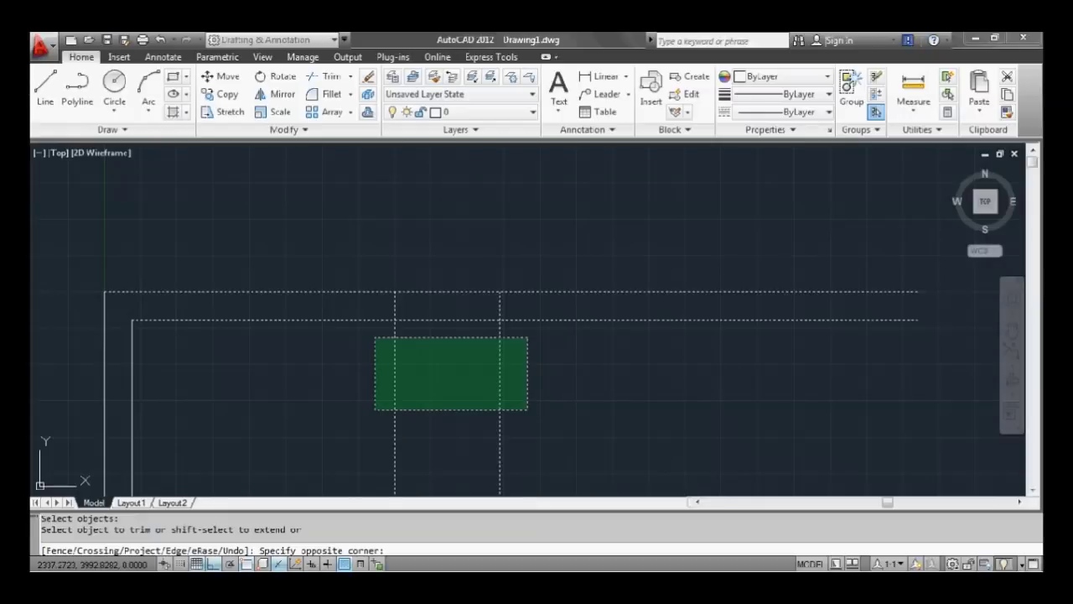
left_click(375, 409)
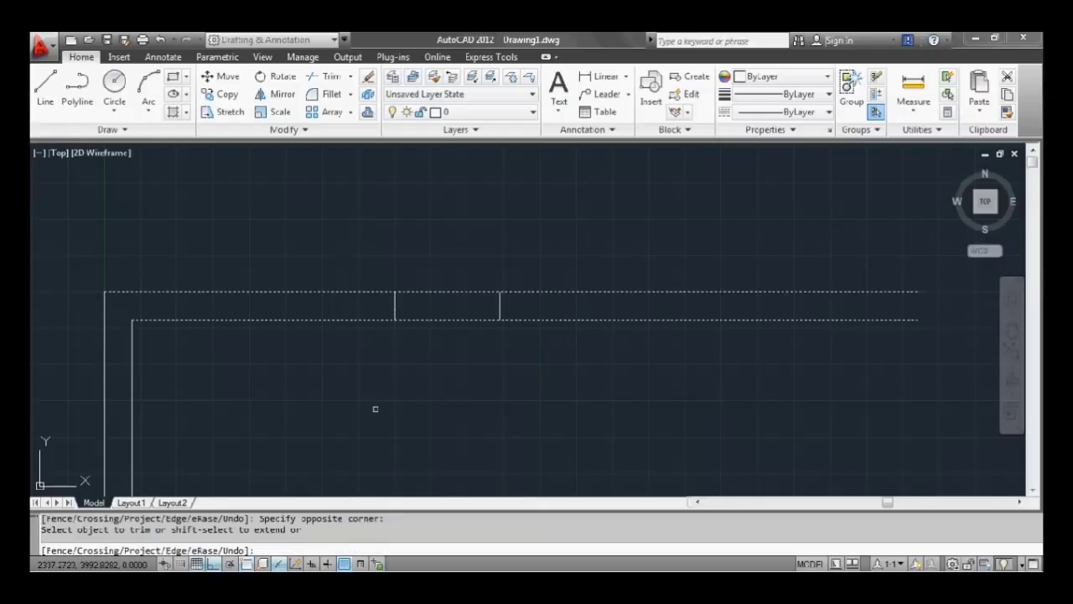
left_click(467, 340)
left_click(440, 282)
key("Return")
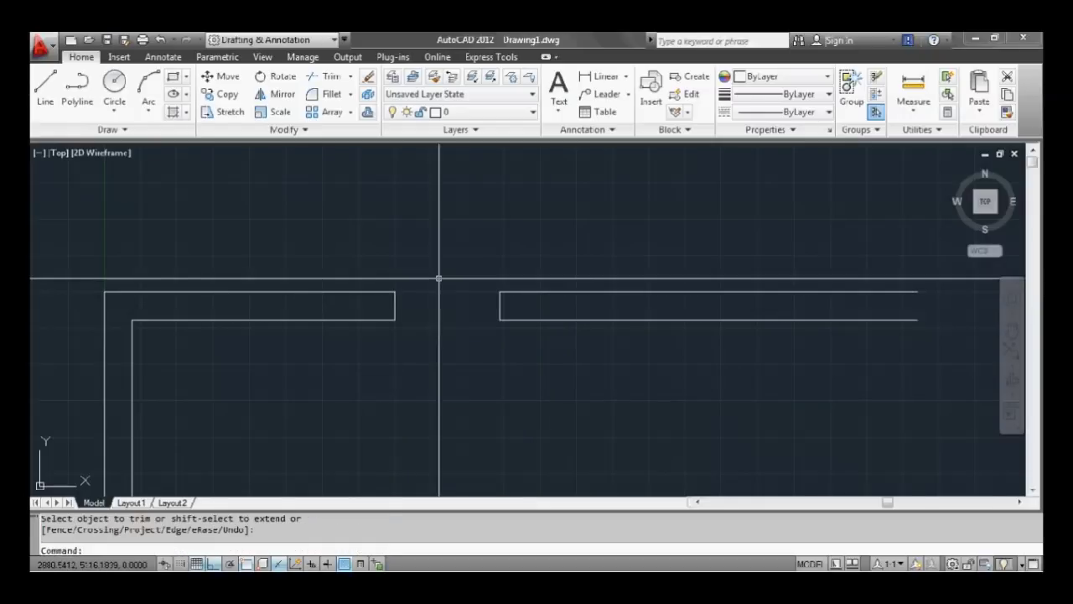
scroll(436, 331, "down", 4)
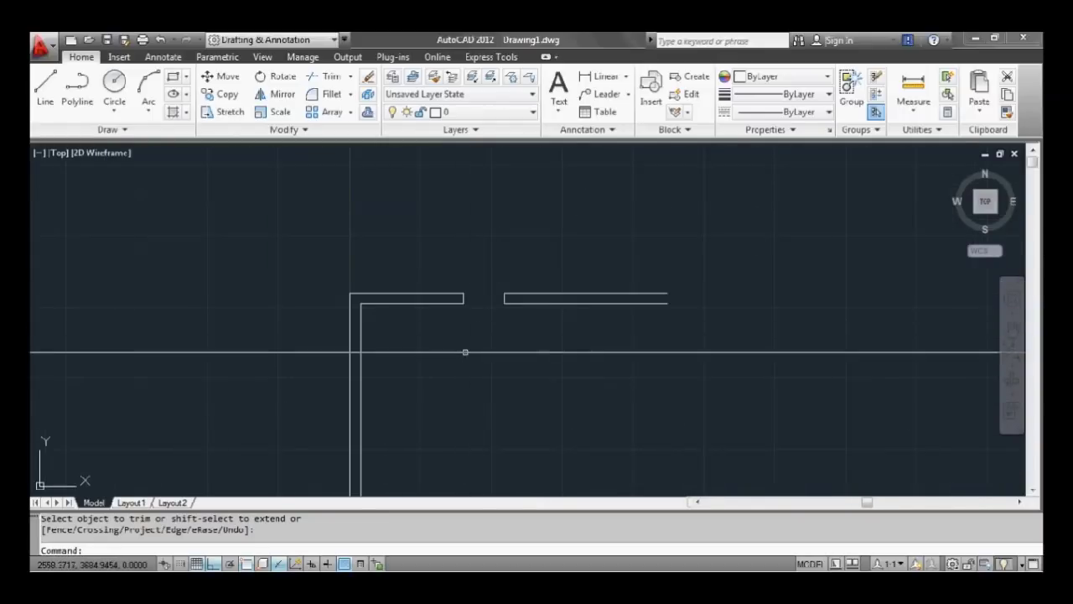
mouse_move(465, 354)
middle_mouse_down()
mouse_move(427, 314)
mouse_move(383, 336)
mouse_move(431, 276)
mouse_move(417, 337)
middle_mouse_up()
scroll(418, 337, "up", 5)
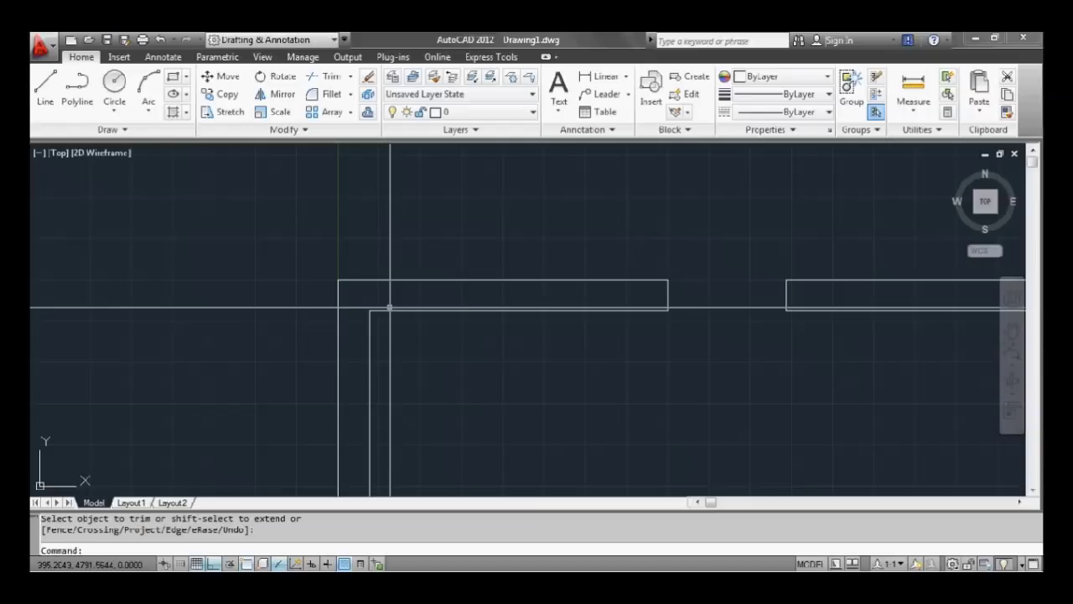
Step: Offset the inner wall lines and the right wall's bottom line inward by 90 units
type("o")
key("Return")
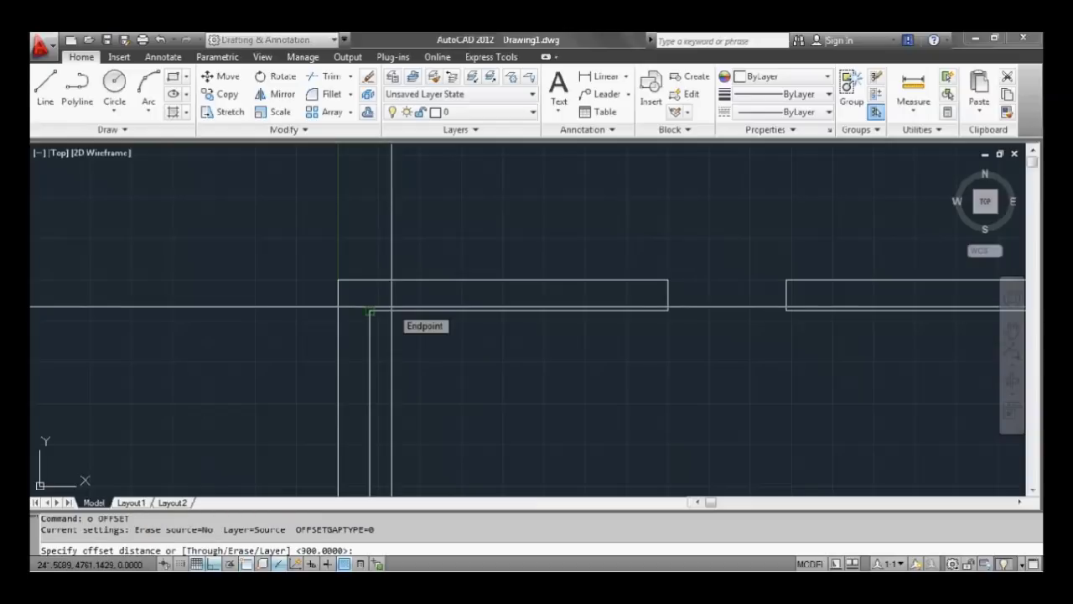
type("90")
key("Return")
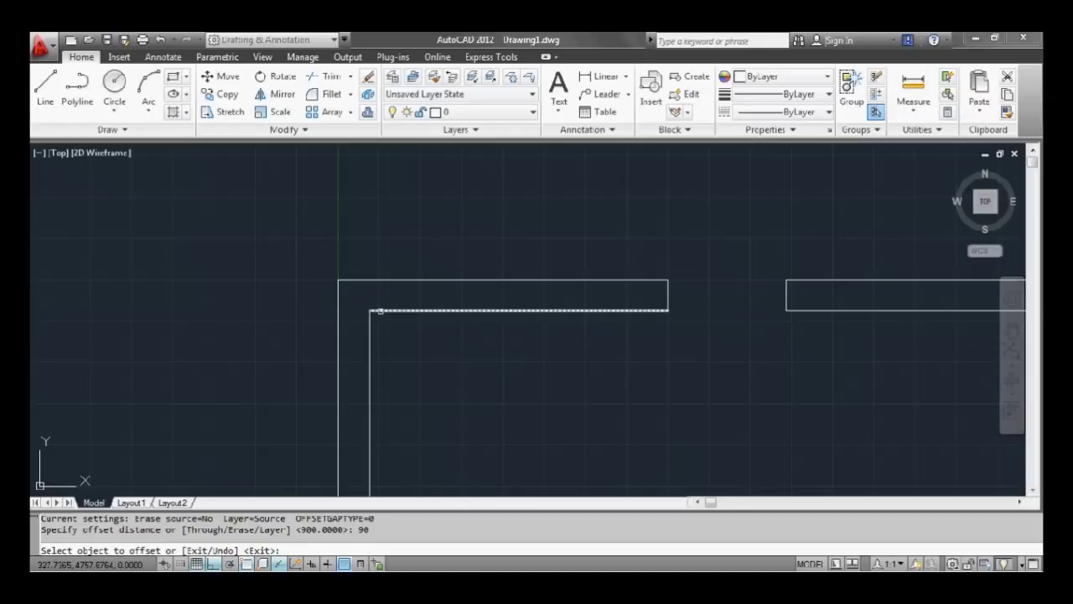
left_click(380, 311)
left_click(380, 268)
left_click(370, 340)
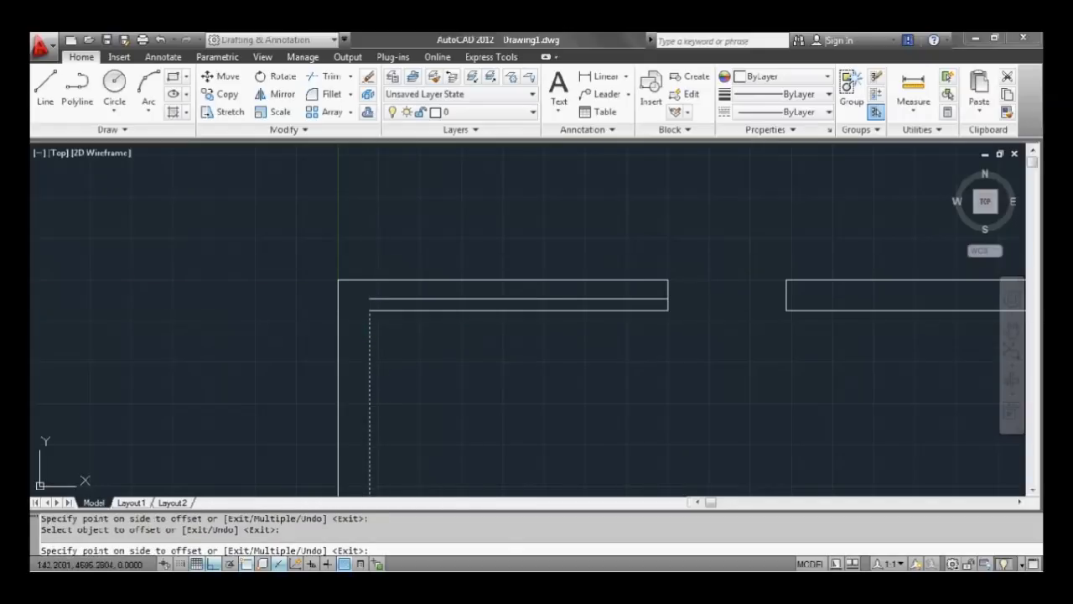
left_click(356, 386)
scroll(448, 328, "down", 2)
left_click(671, 316)
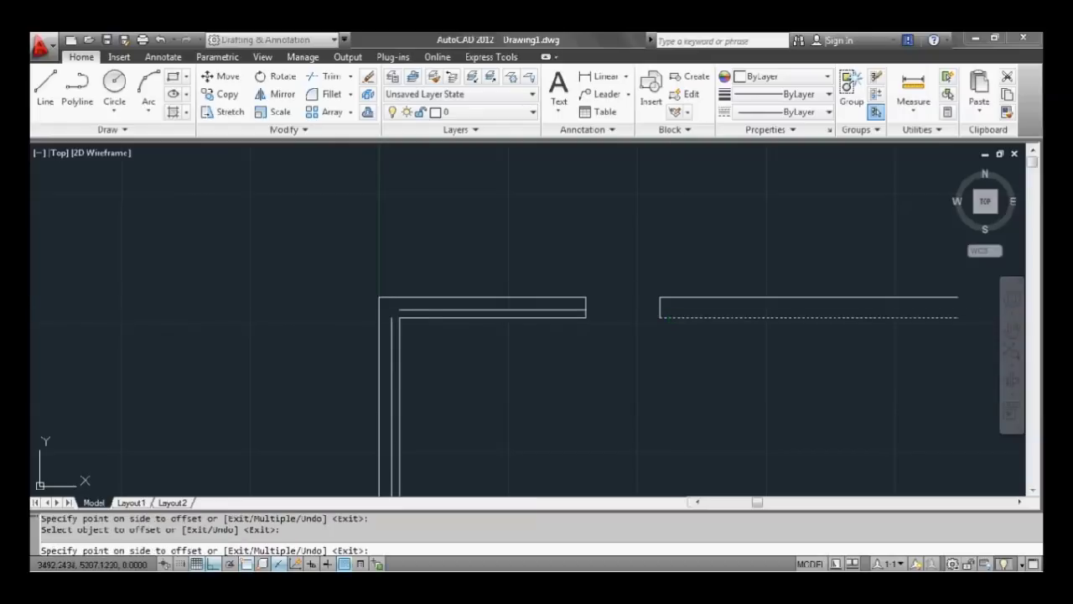
left_click(645, 291)
key("Escape")
scroll(393, 317, "up", 2)
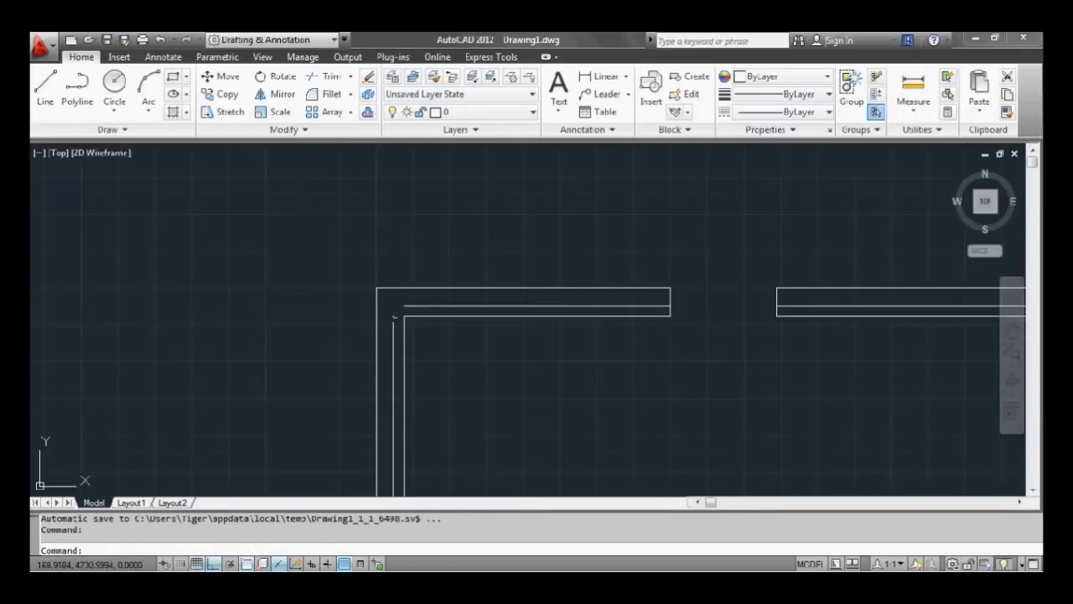
scroll(394, 317, "up", 2)
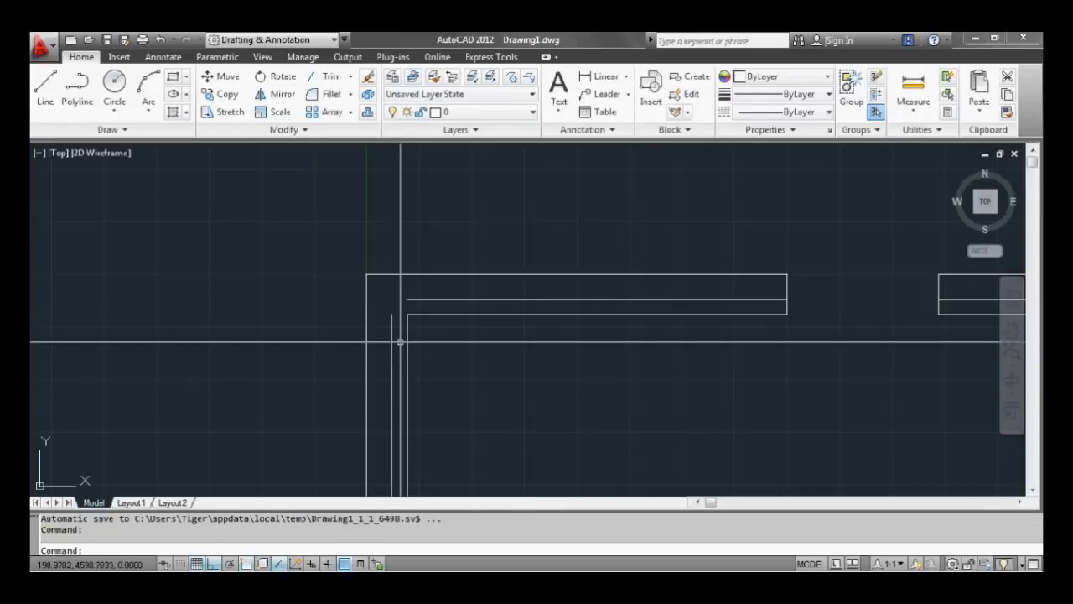
Step: Fillet the inner top-left corner lines, then undo the join with U
key("Return")
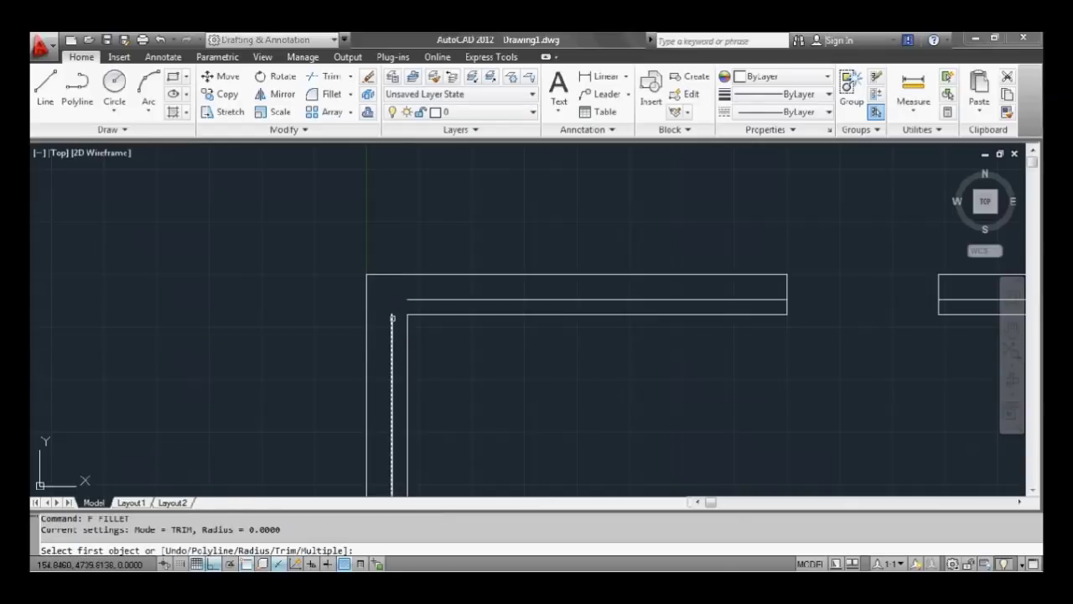
left_click(391, 324)
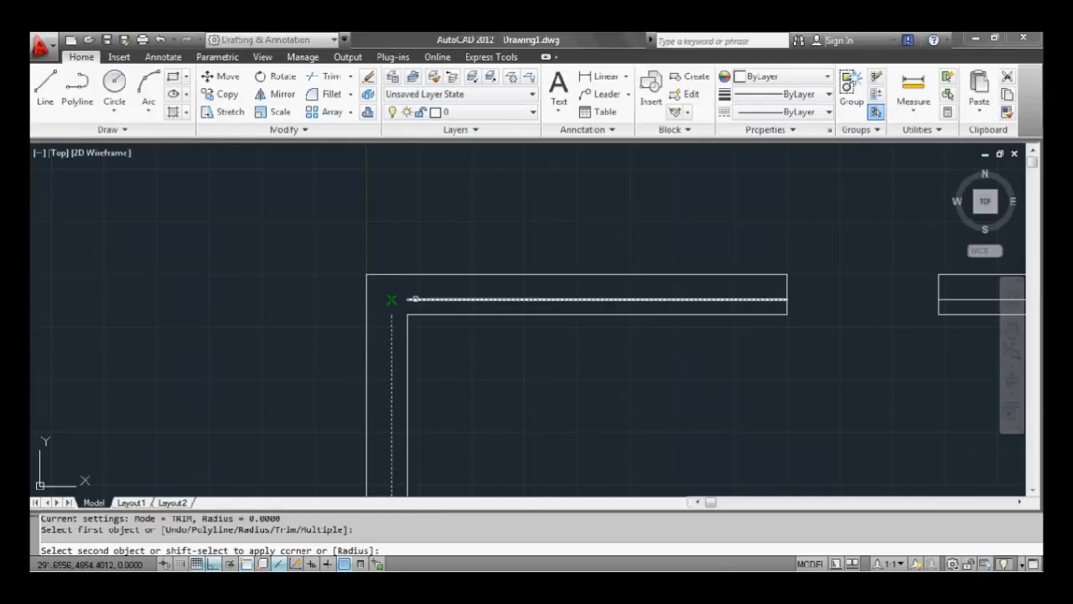
left_click(414, 299)
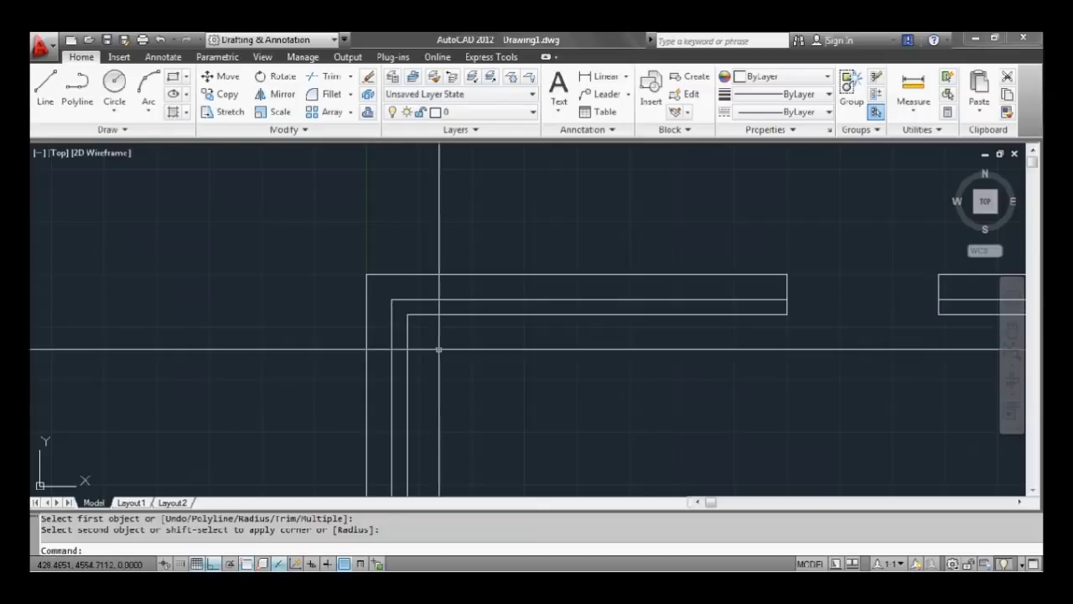
type("u")
key("Return")
key("Escape")
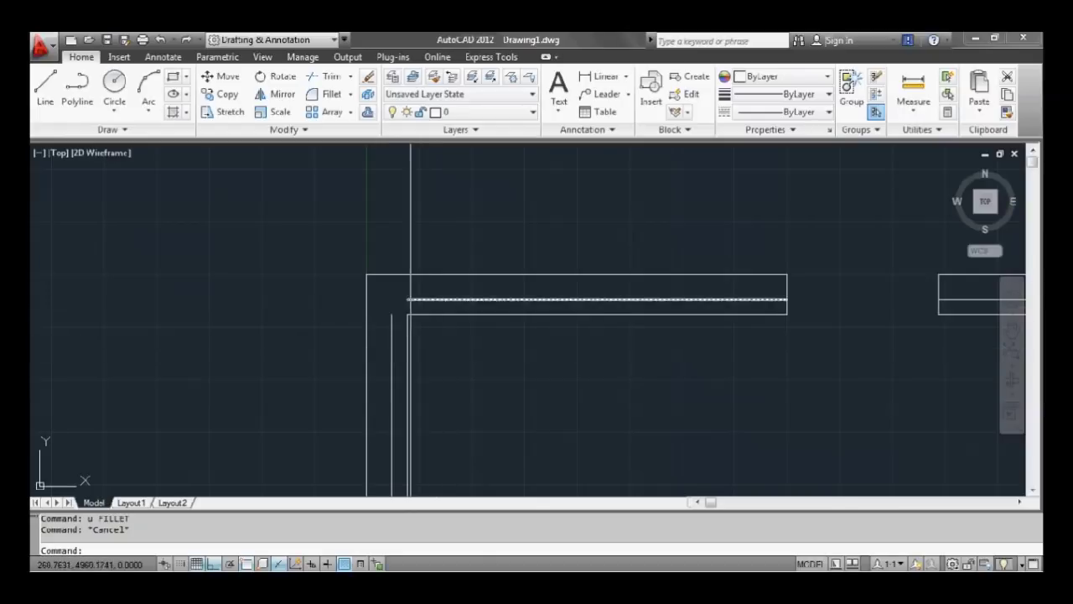
Step: Undo the last extend and set EDGEMODE to 1 for implied boundaries
type("u")
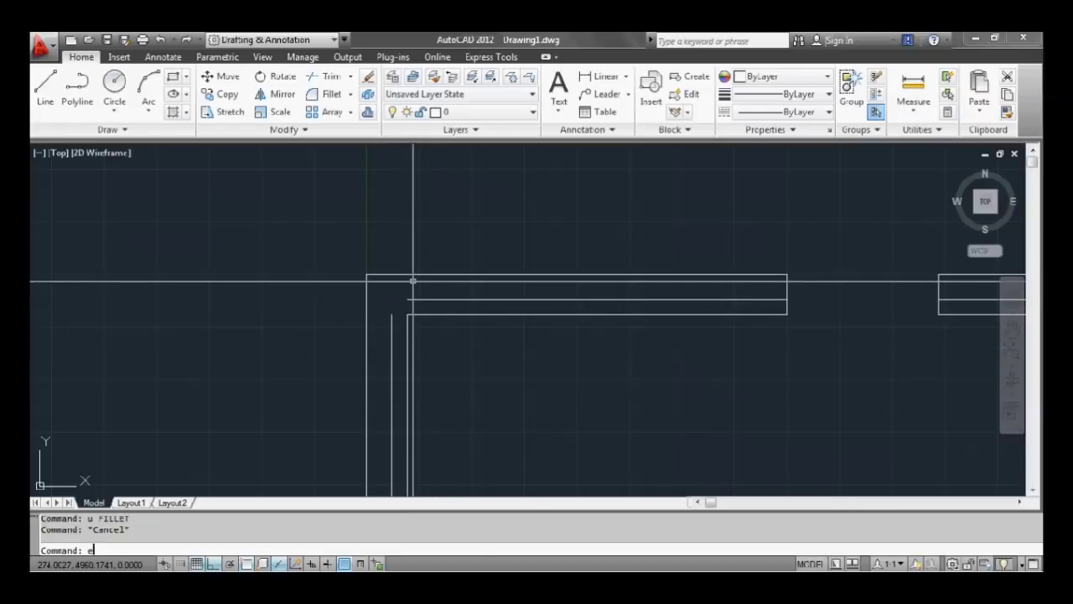
key("Return")
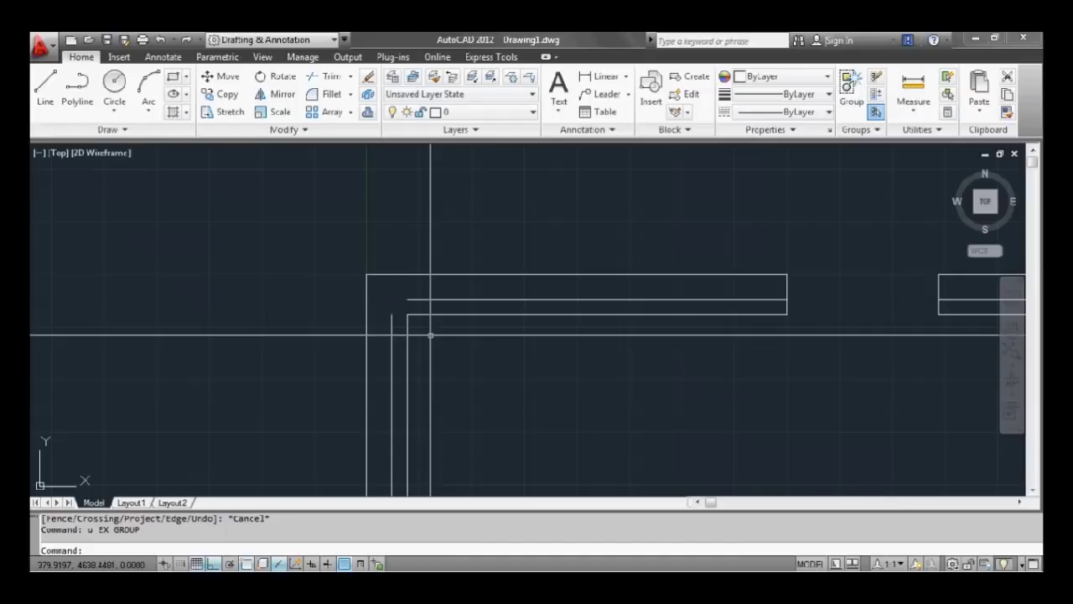
type("EDGE")
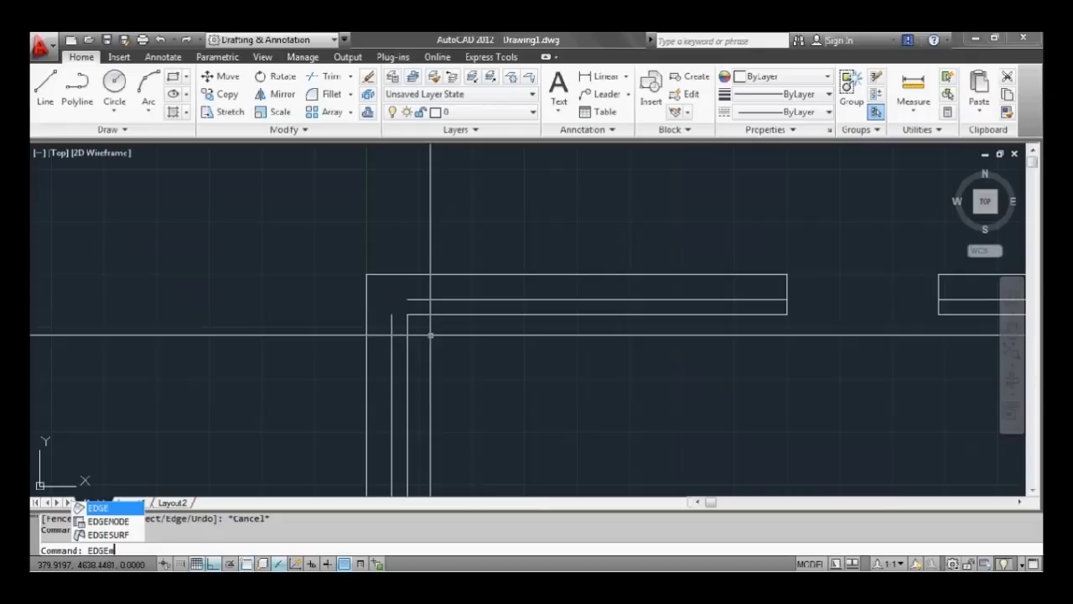
key("Tab")
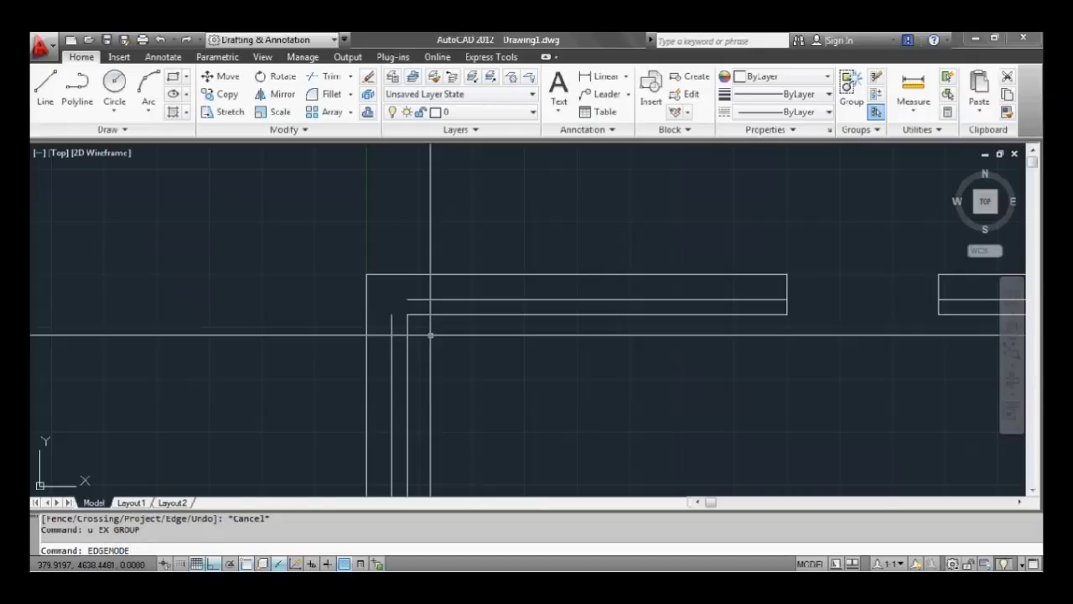
key("Return")
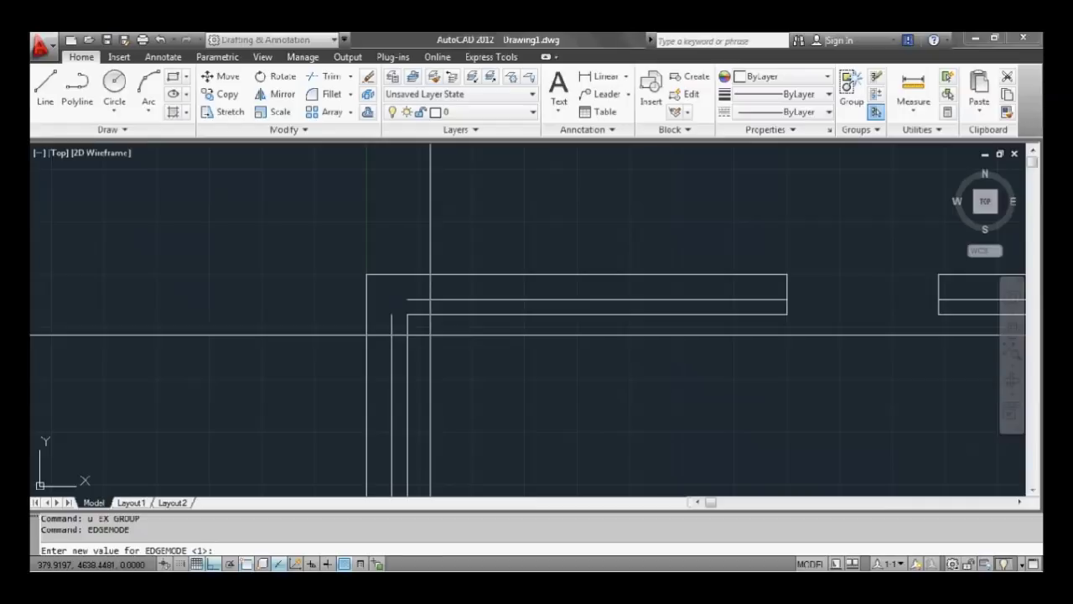
type("1")
key("Return")
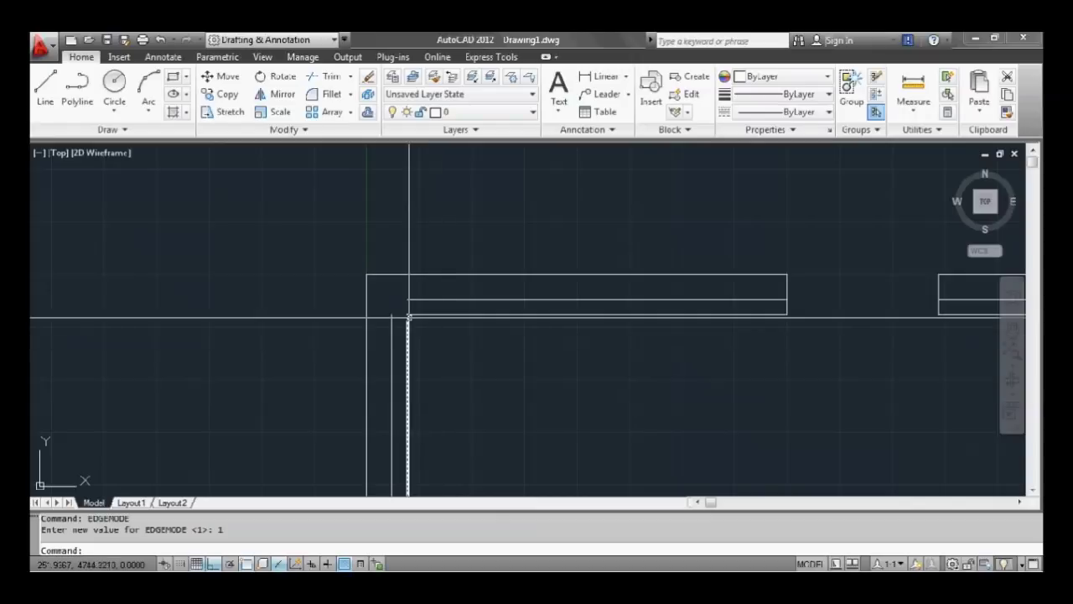
Step: Start EXTEND with the inner vertical and horizontal lines as boundary edges
scroll(400, 303, "up", 2)
scroll(400, 303, "up", 1)
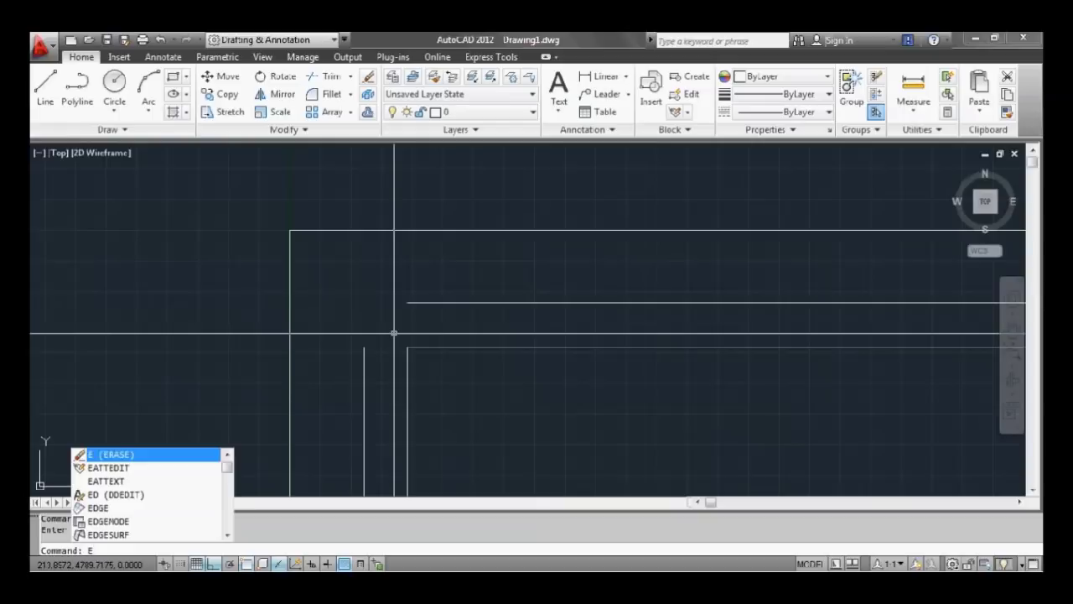
type("x")
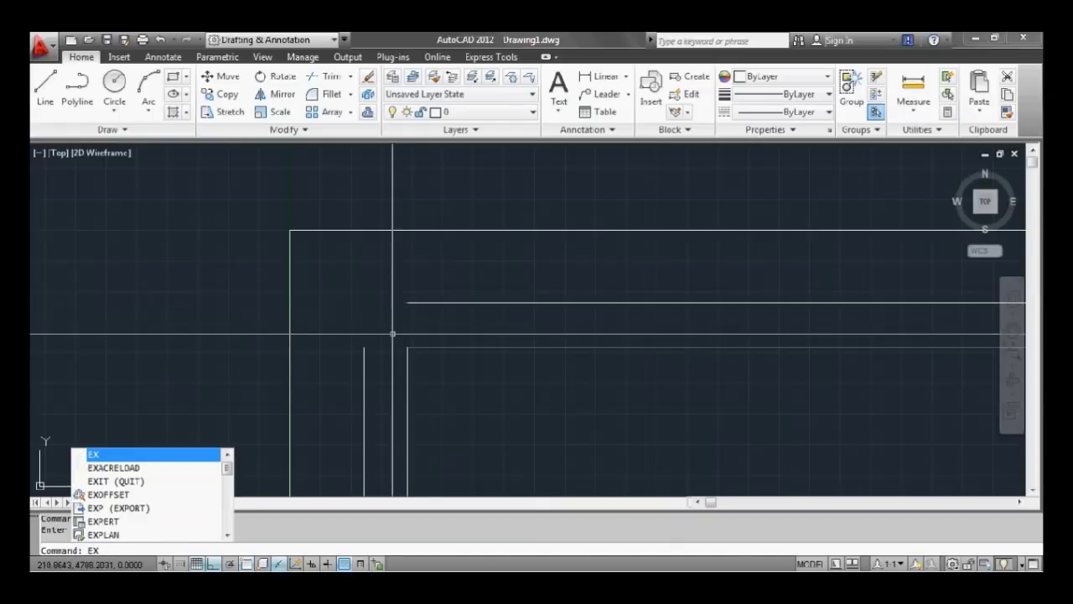
key("Return")
left_click(364, 353)
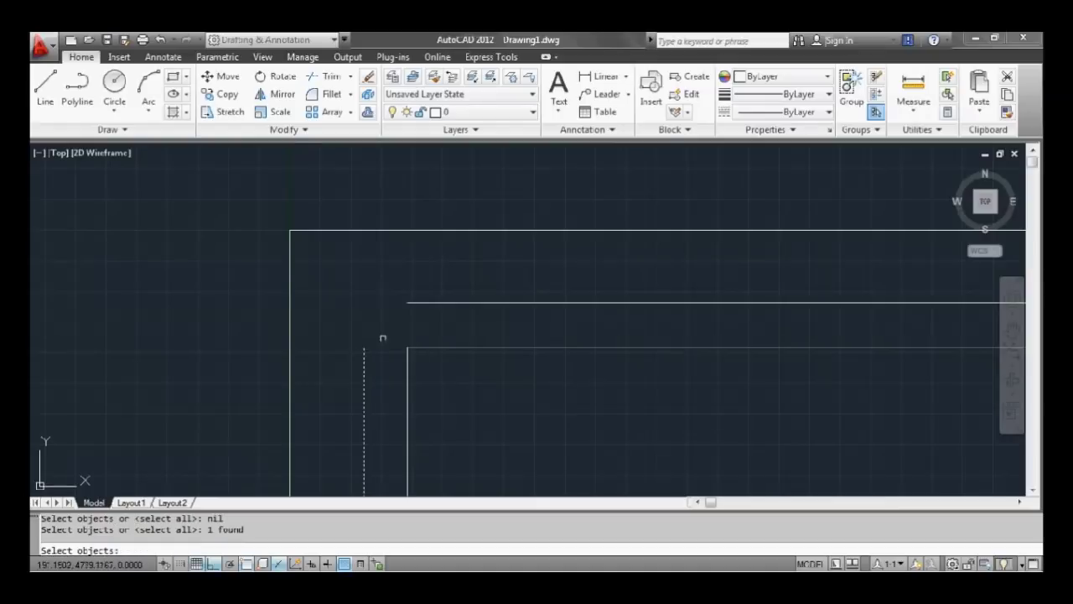
left_click(413, 303)
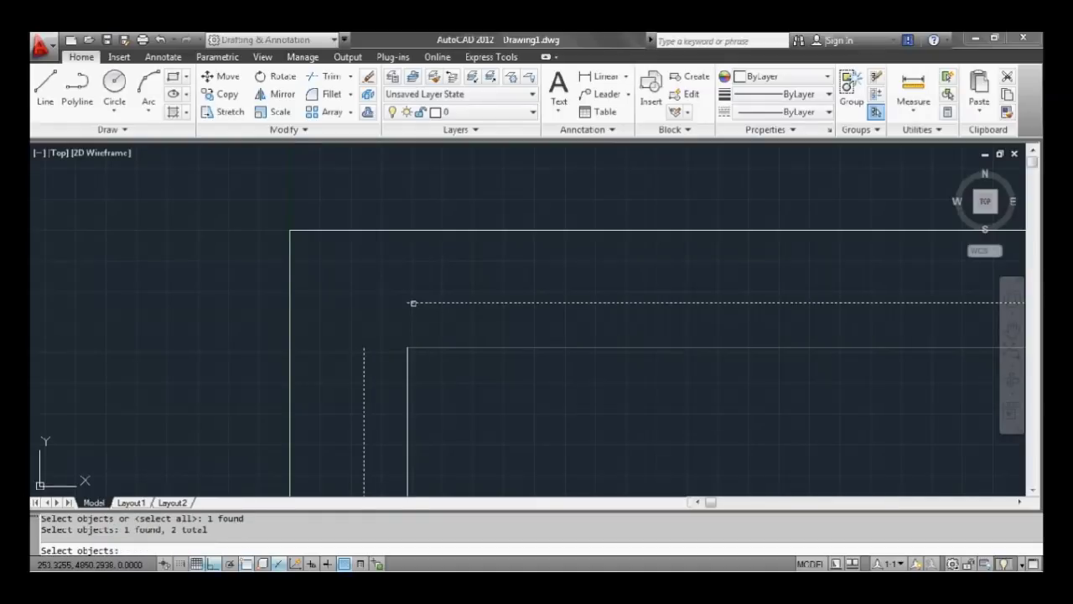
key("Return")
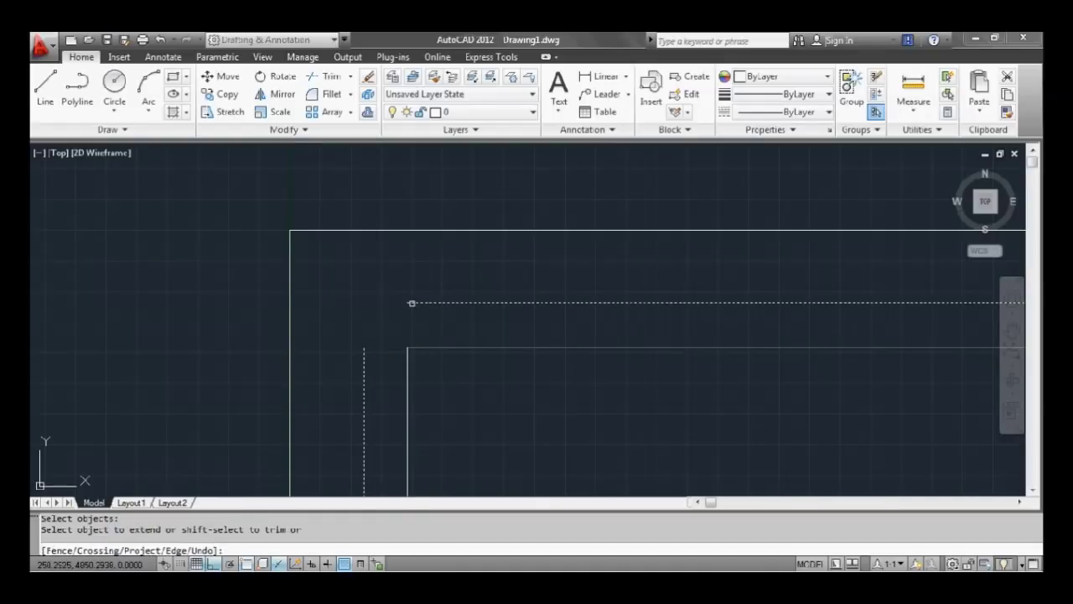
Step: Extend the inner horizontal and vertical line ends to meet at the L's corner
left_click(420, 285)
left_click(398, 311)
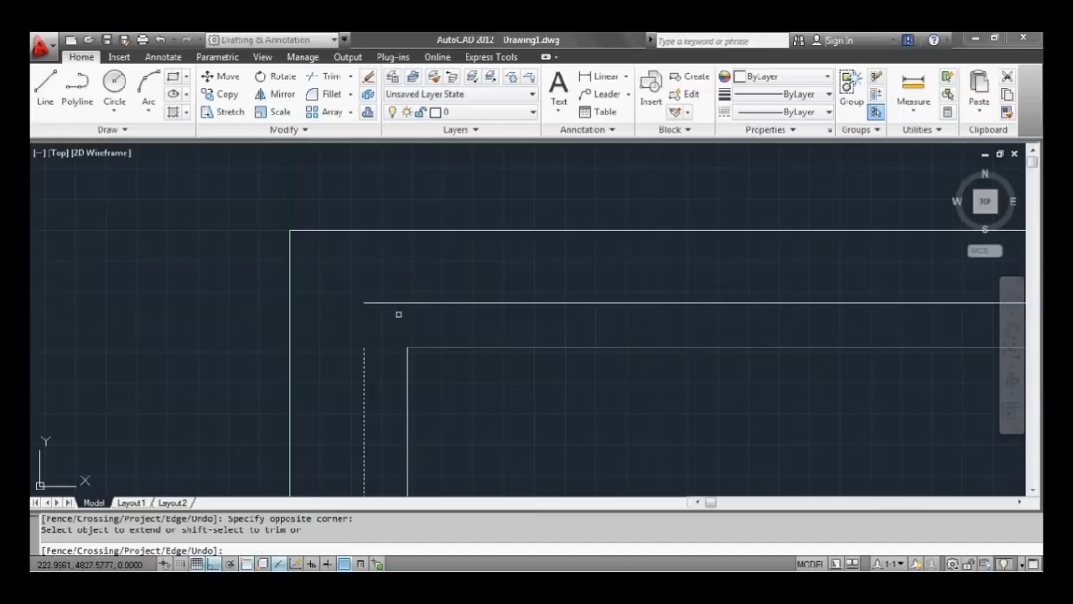
left_click(391, 326)
left_click(357, 359)
key("Escape")
scroll(402, 344, "down", 4)
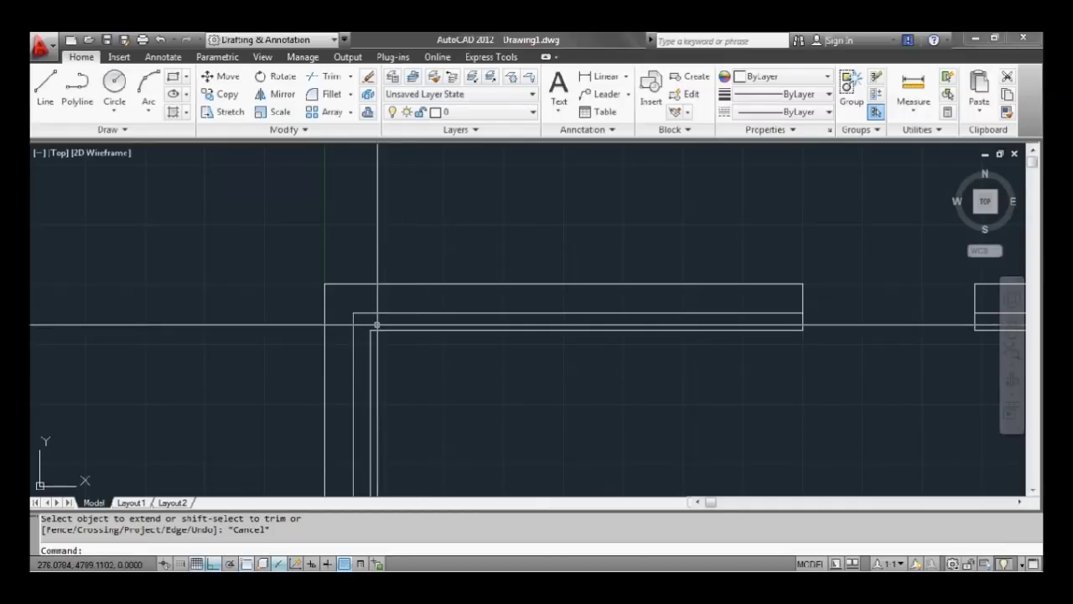
scroll(377, 325, "up", 2)
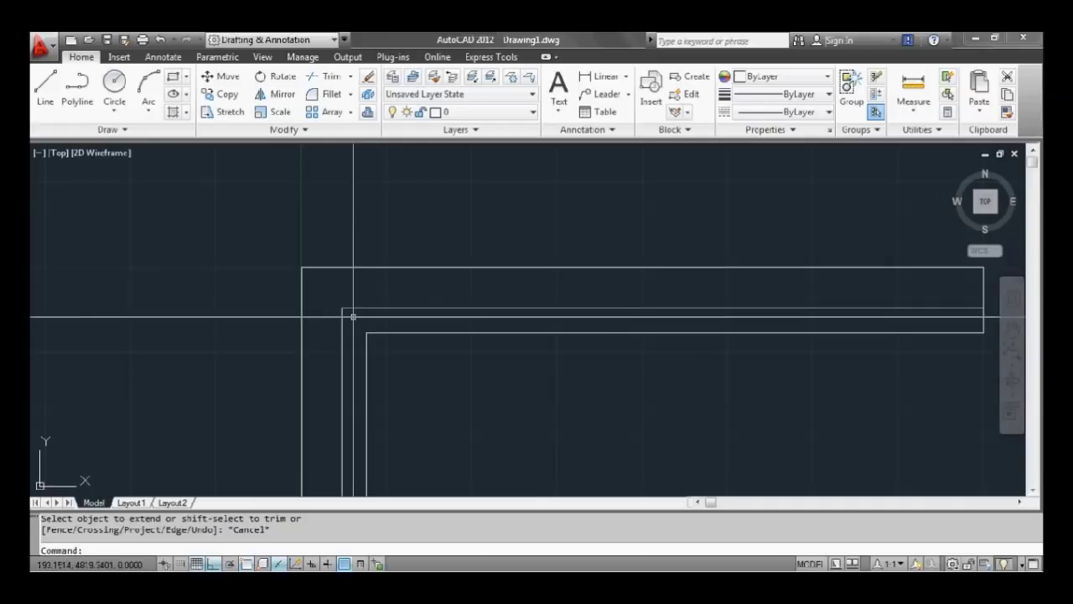
mouse_move(371, 317)
middle_mouse_down()
mouse_move(528, 342)
mouse_move(448, 311)
mouse_move(367, 316)
mouse_move(365, 295)
middle_mouse_up()
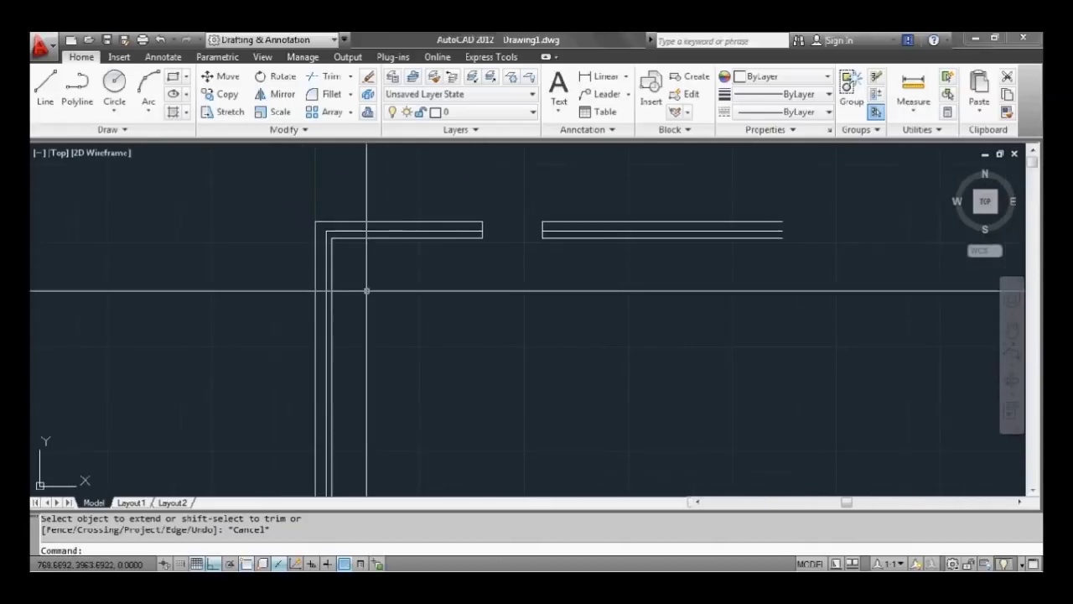
scroll(304, 235, "up", 2)
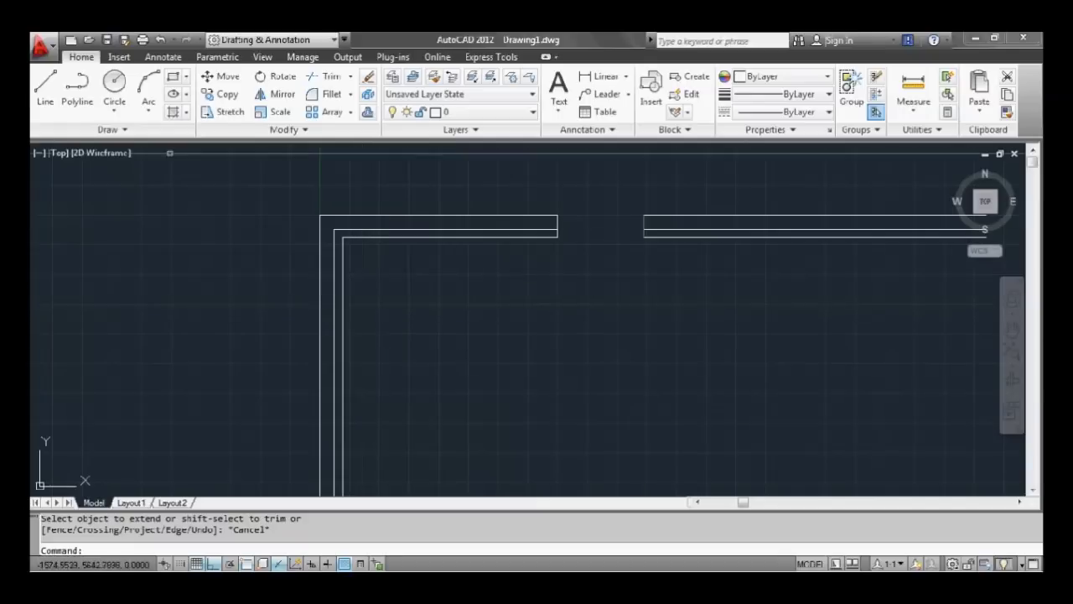
Step: Start a new line with object snap tracking switched back on
left_click(48, 91)
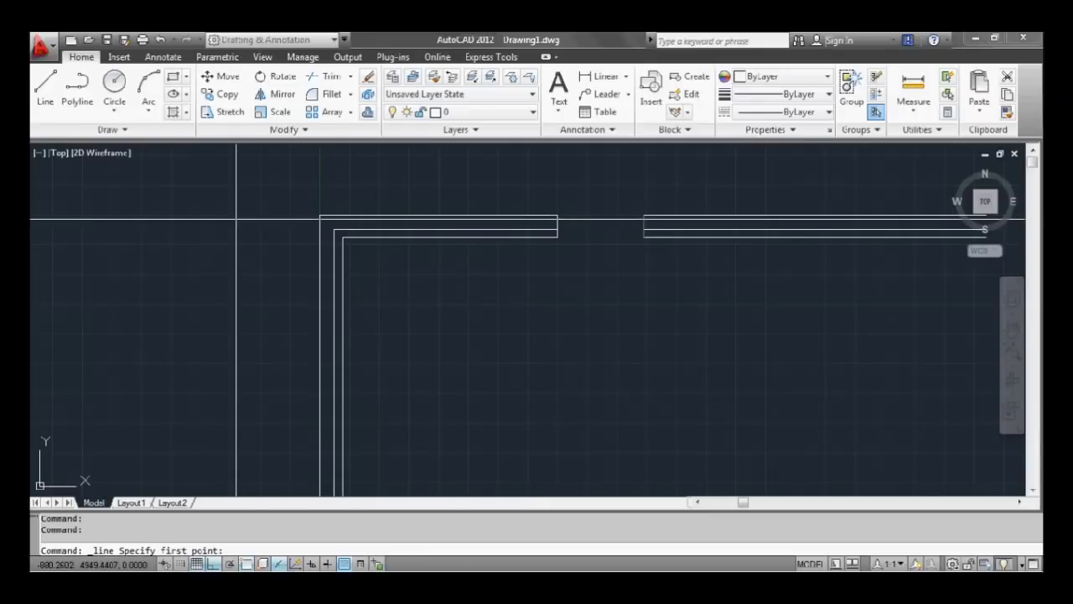
key("F11")
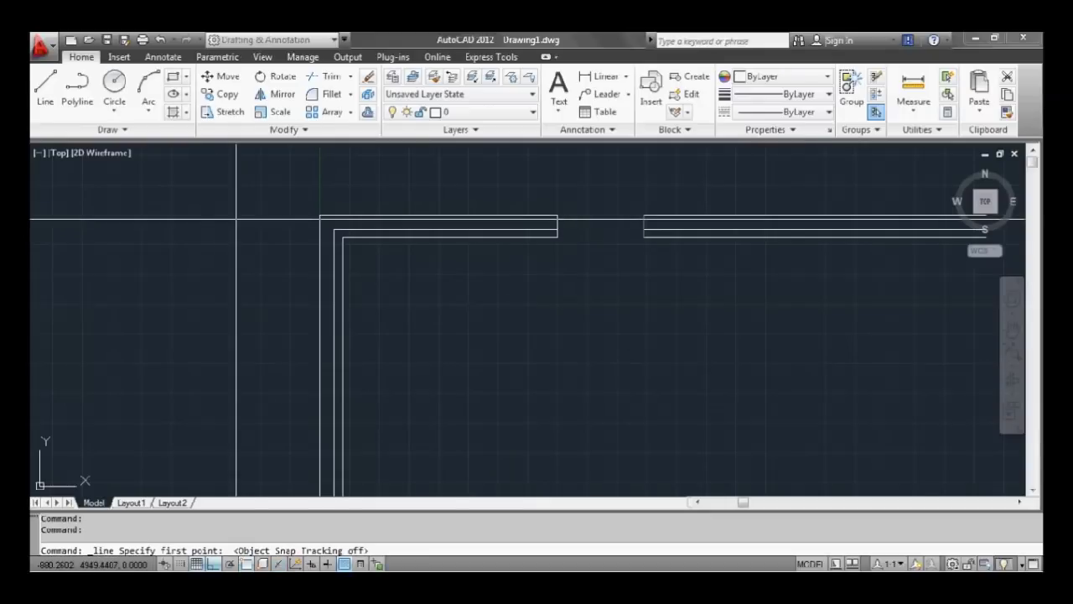
key("F11")
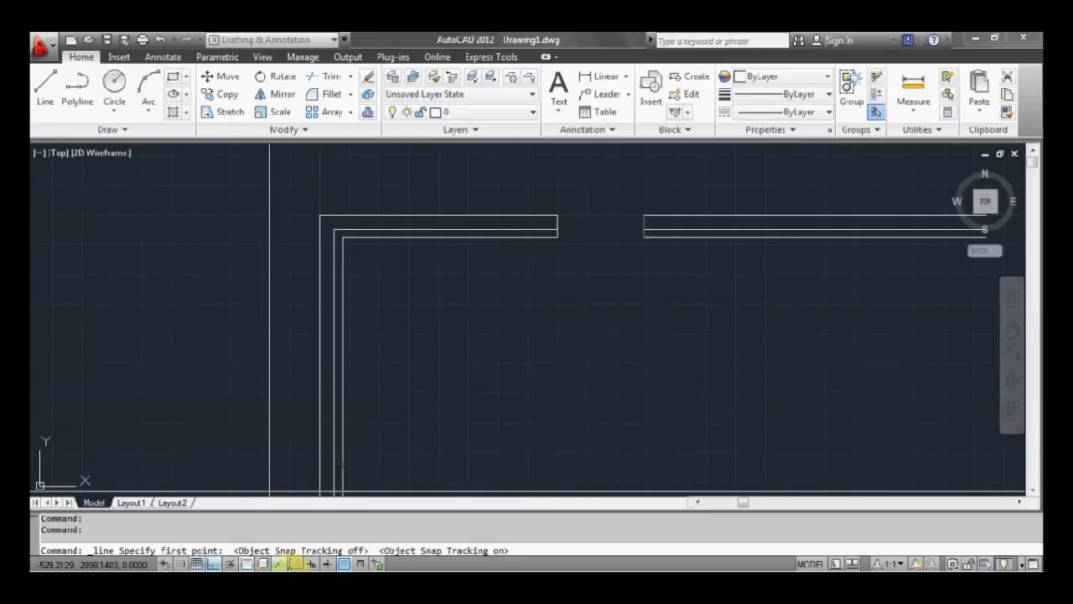
left_click(282, 565)
left_click(283, 564)
left_click(283, 565)
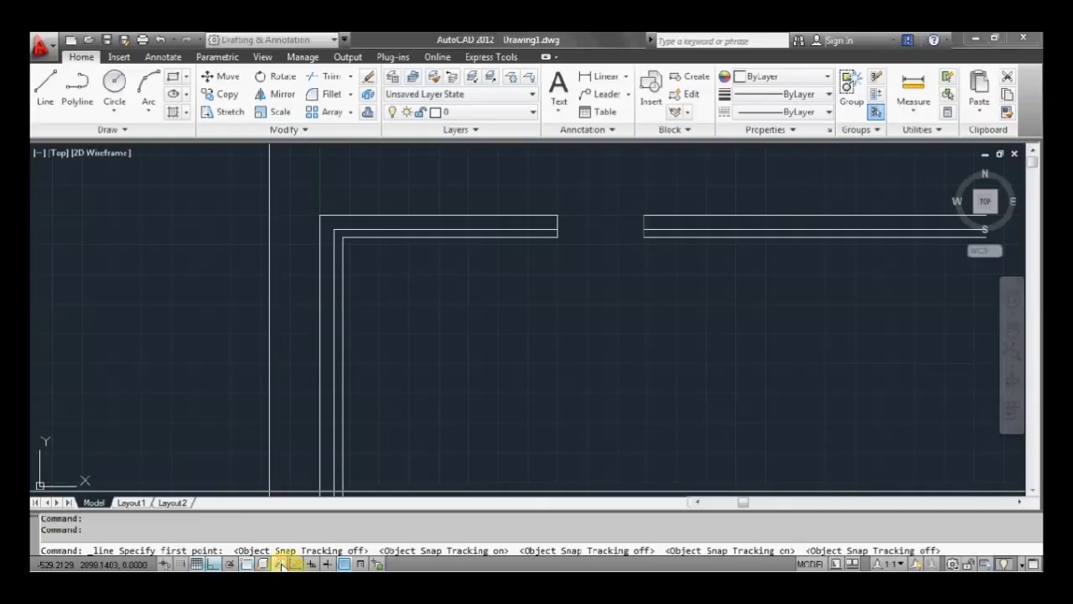
left_click(283, 564)
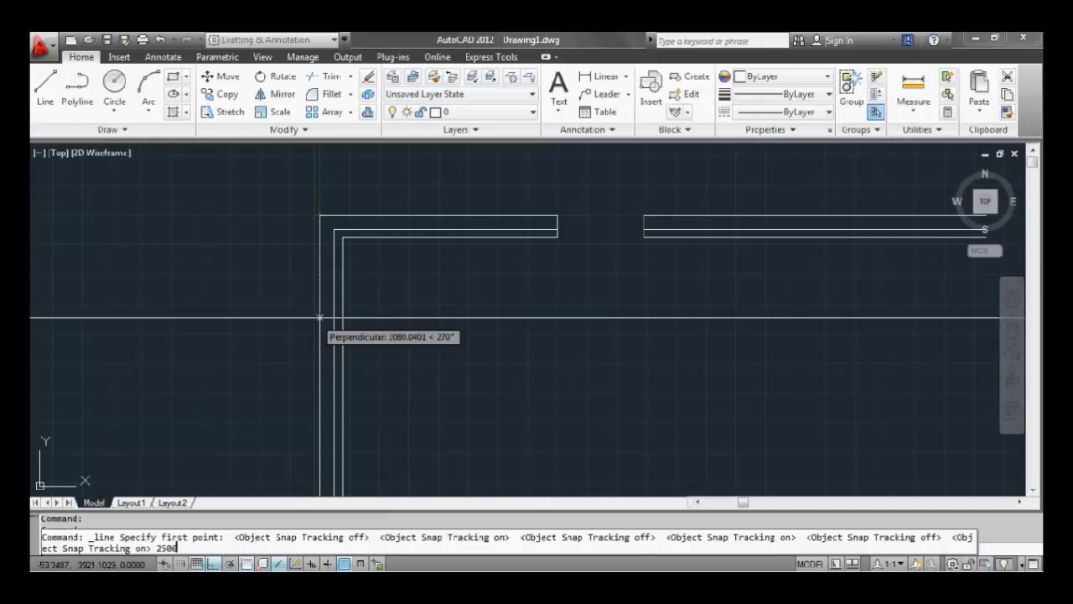
Step: Place the line's start point 2500 below the outer corner on the left wall
key("Return")
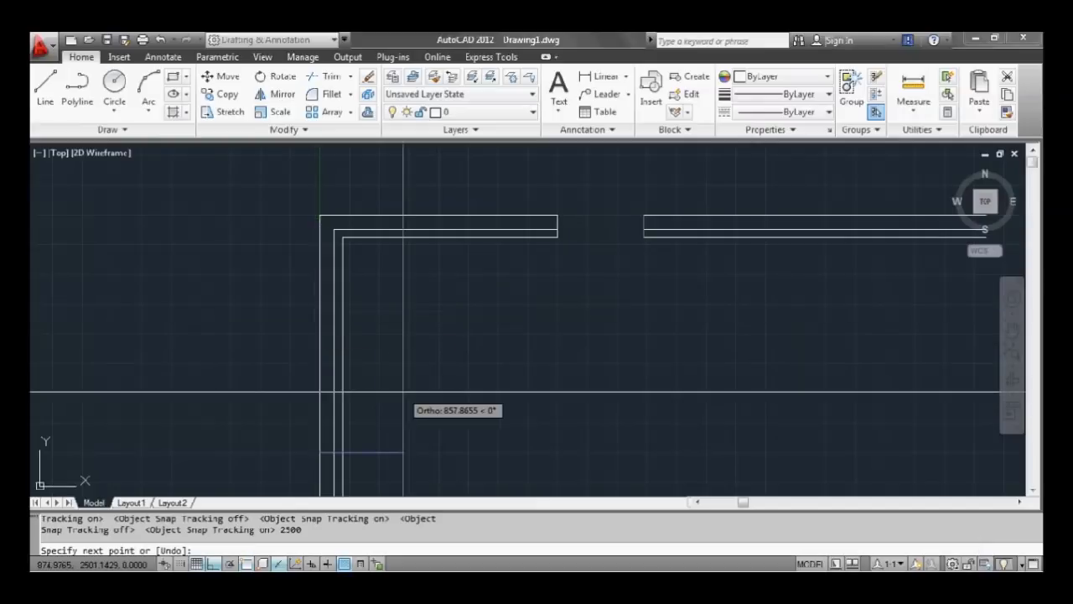
scroll(315, 359, "down", 2)
scroll(318, 400, "up", 3)
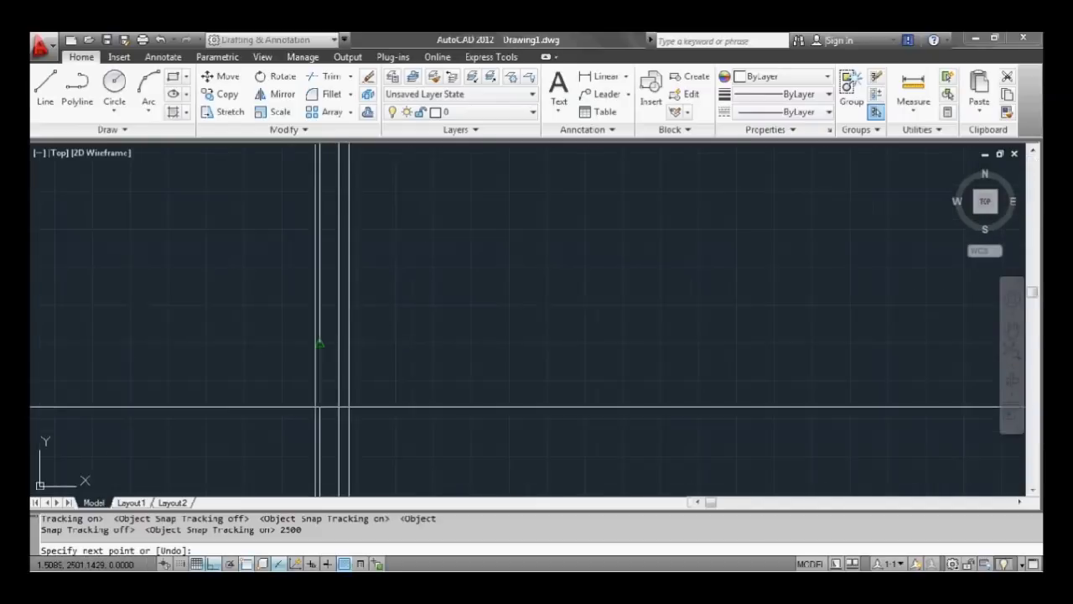
scroll(328, 395, "down", 2)
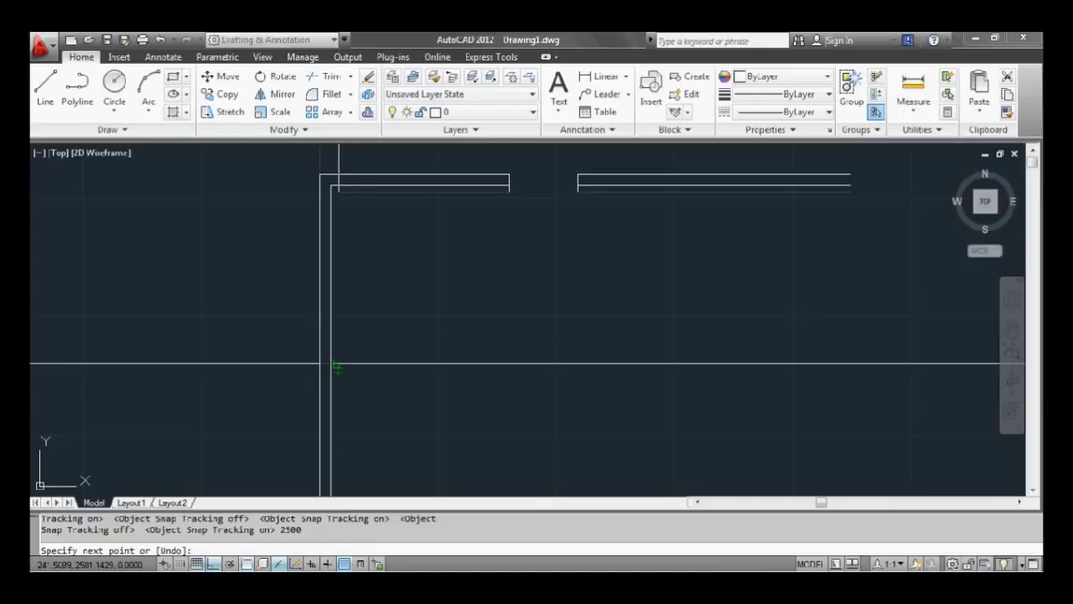
scroll(336, 366, "up", 3)
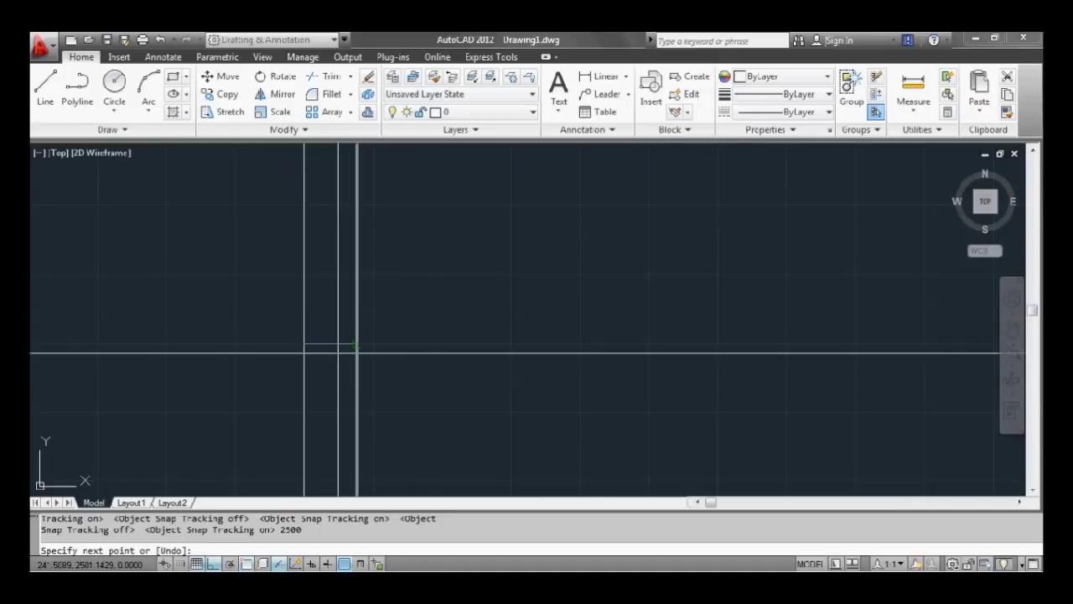
scroll(355, 342, "up", 3)
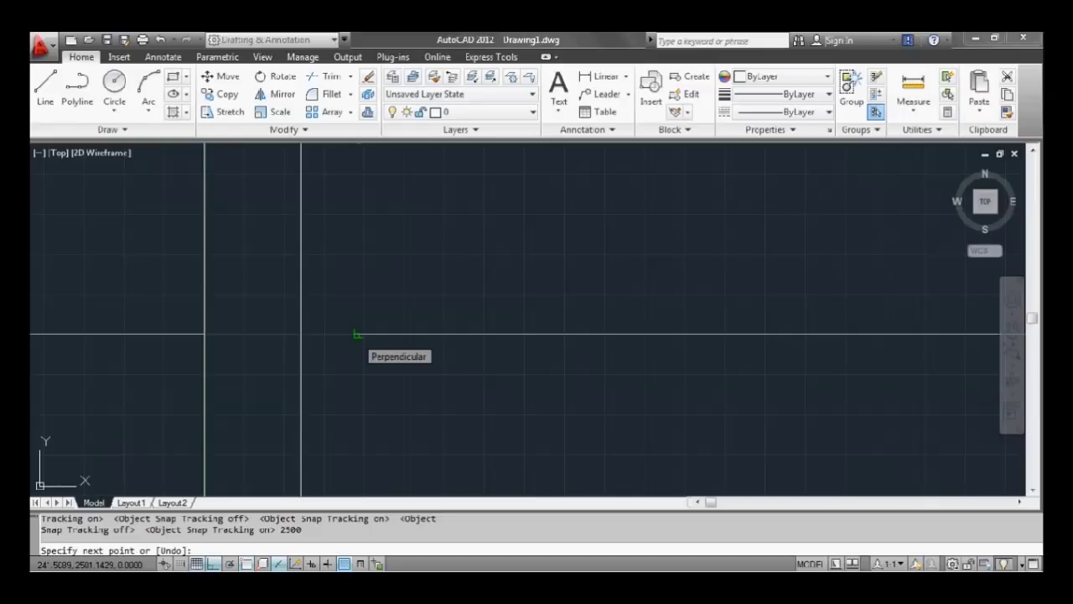
Step: End the line perpendicular to the inner wall line, spanning the left wall's thickness
right_click(358, 335, "shift")
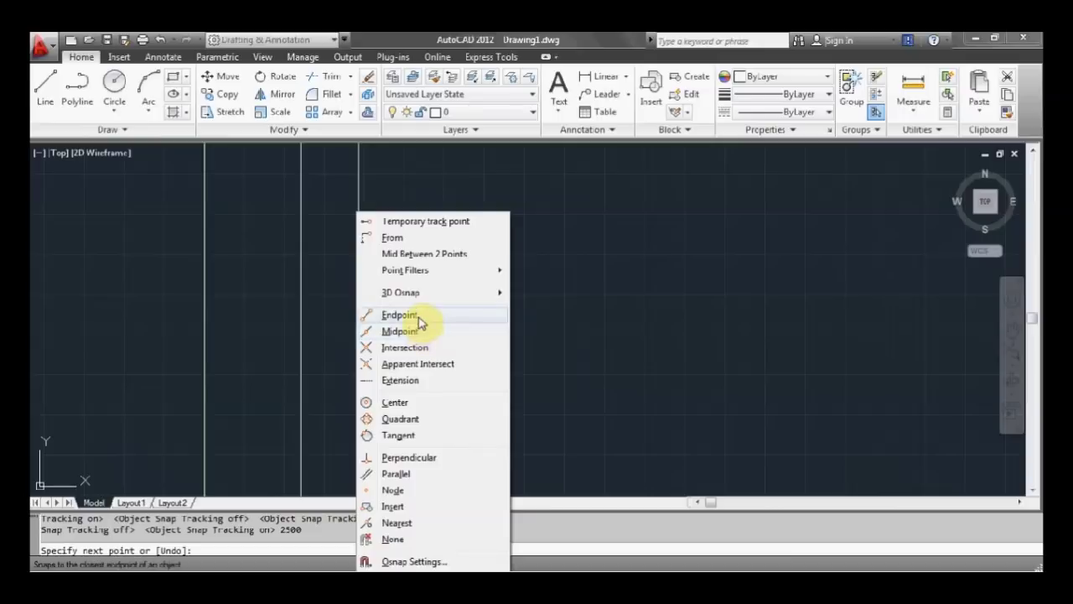
left_click(410, 457)
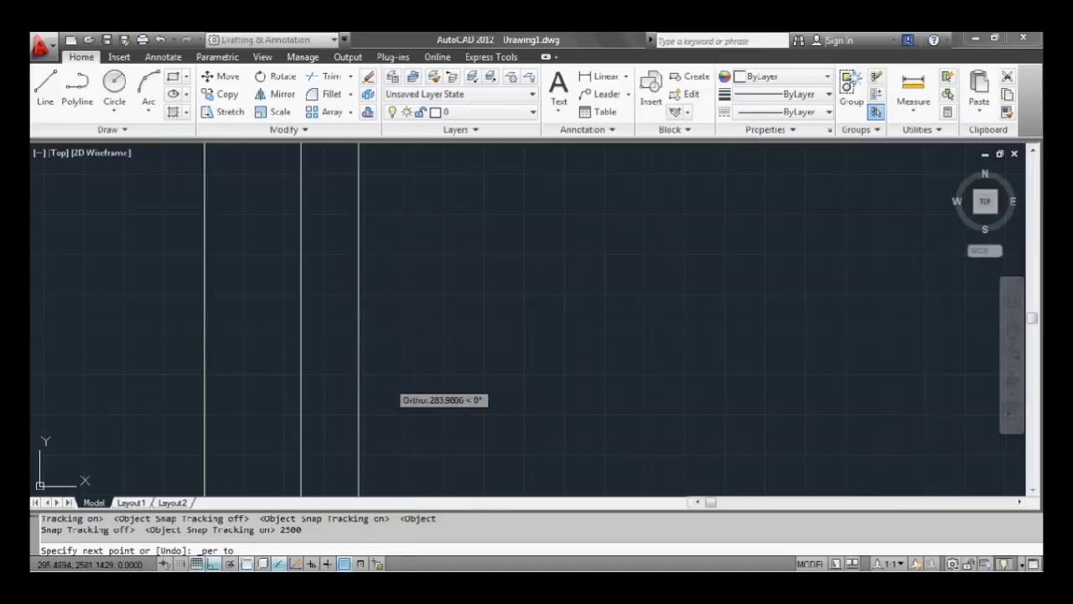
left_click(356, 336)
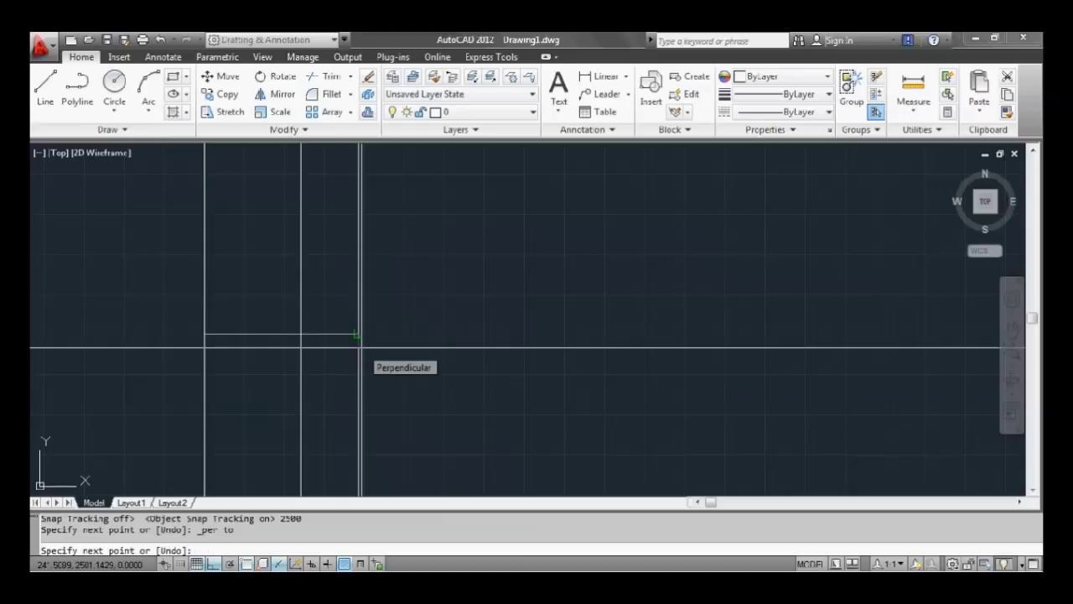
key("Return")
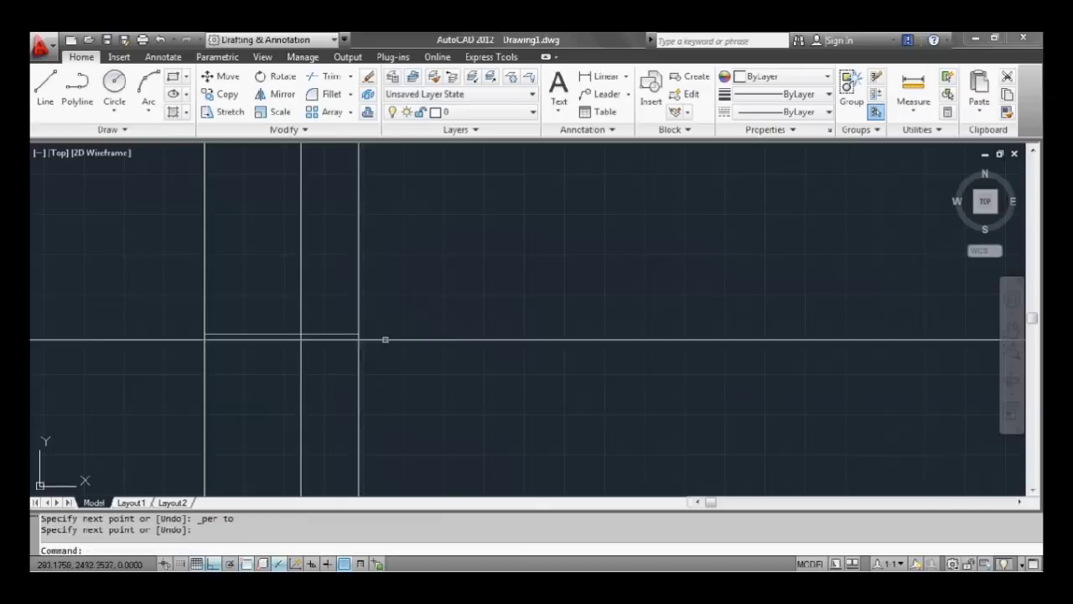
scroll(403, 369, "down", 4)
scroll(412, 376, "up", 8)
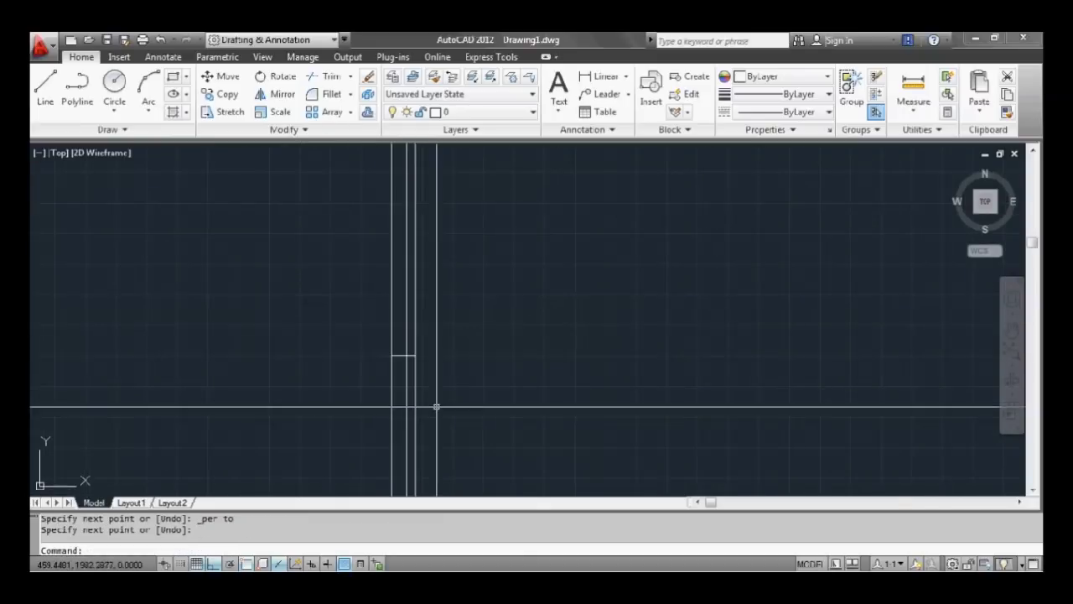
key("Escape")
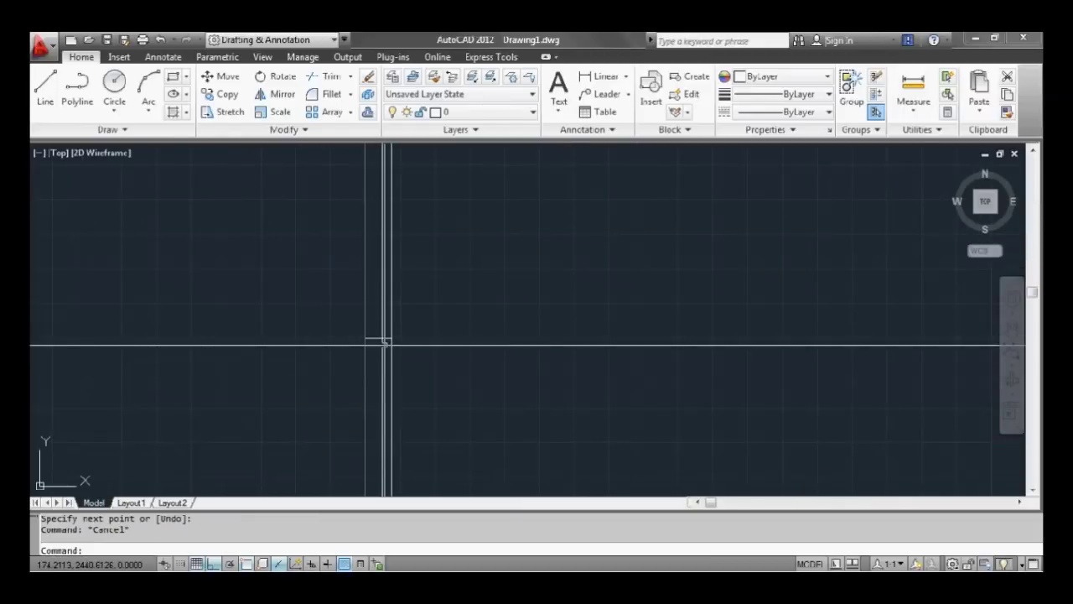
Step: Offset the short cross line 900 downward to mark the opening's other edge
type("o")
key("Return")
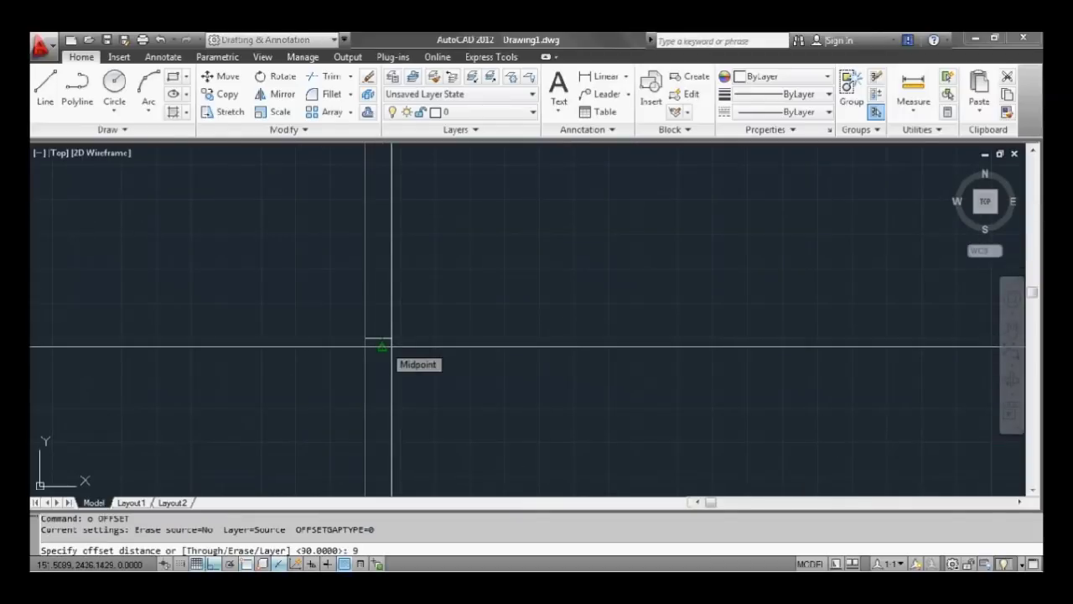
key("Return")
left_click(378, 338)
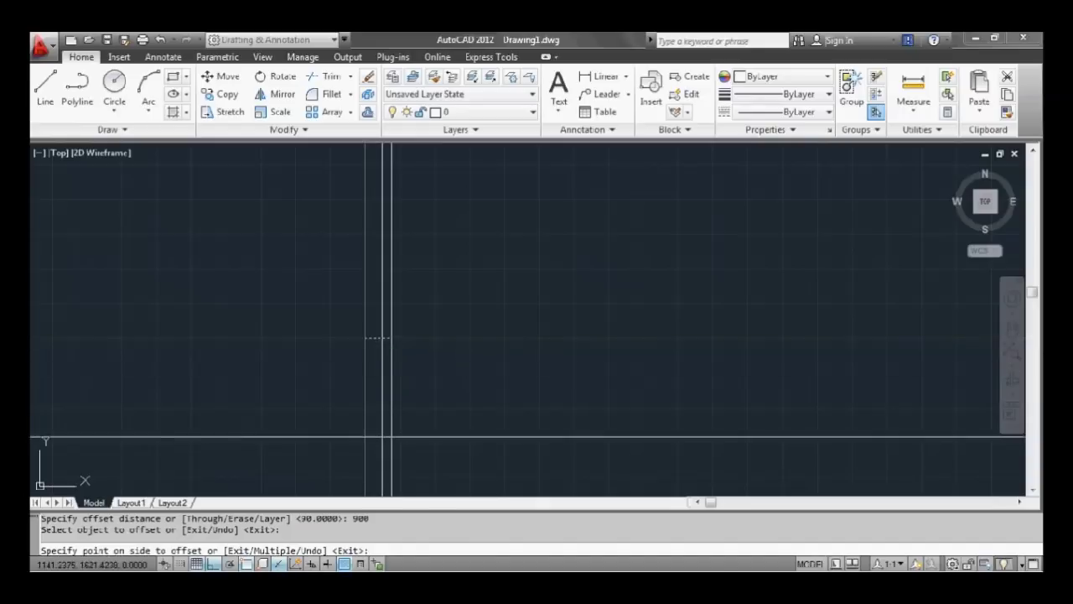
left_click(386, 436)
key("Escape")
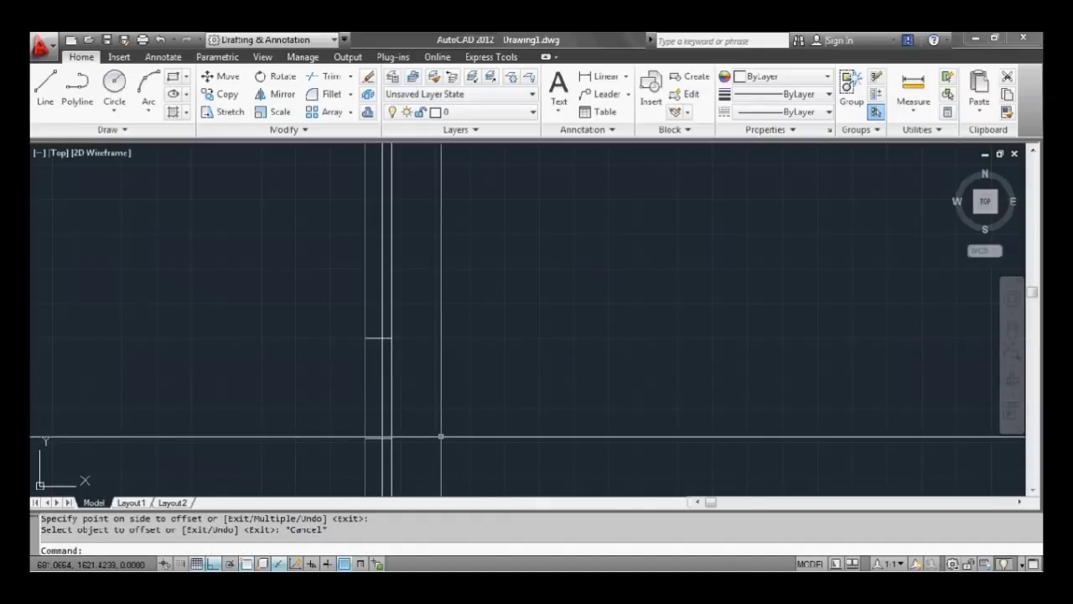
Step: Trim away the wall lines between the two cross lines to open the 900 door gap
type("tr")
key("Return")
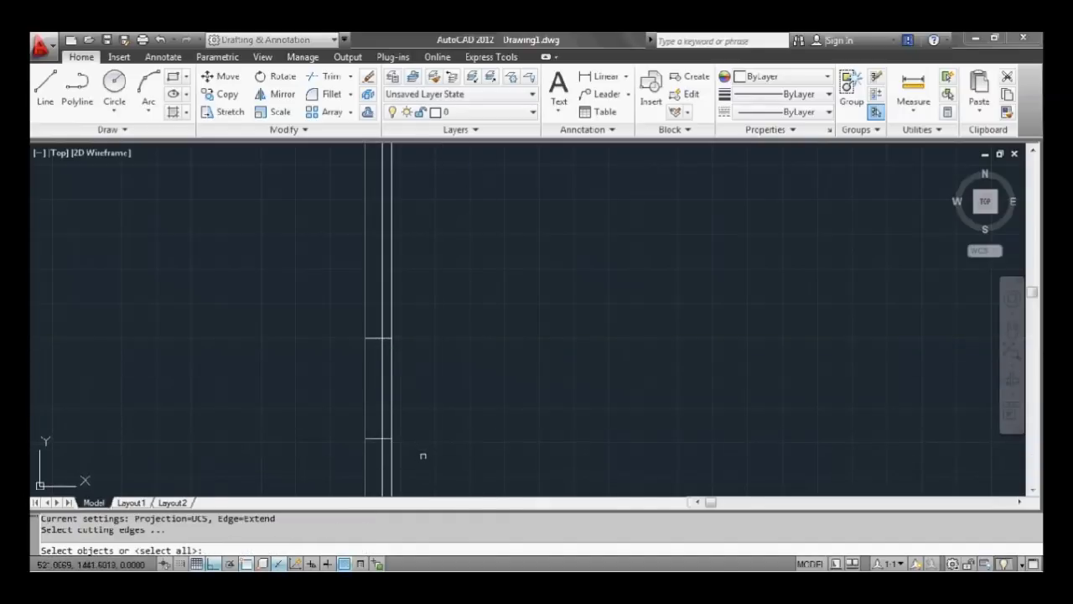
left_click(422, 456)
left_click(339, 331)
key("Return")
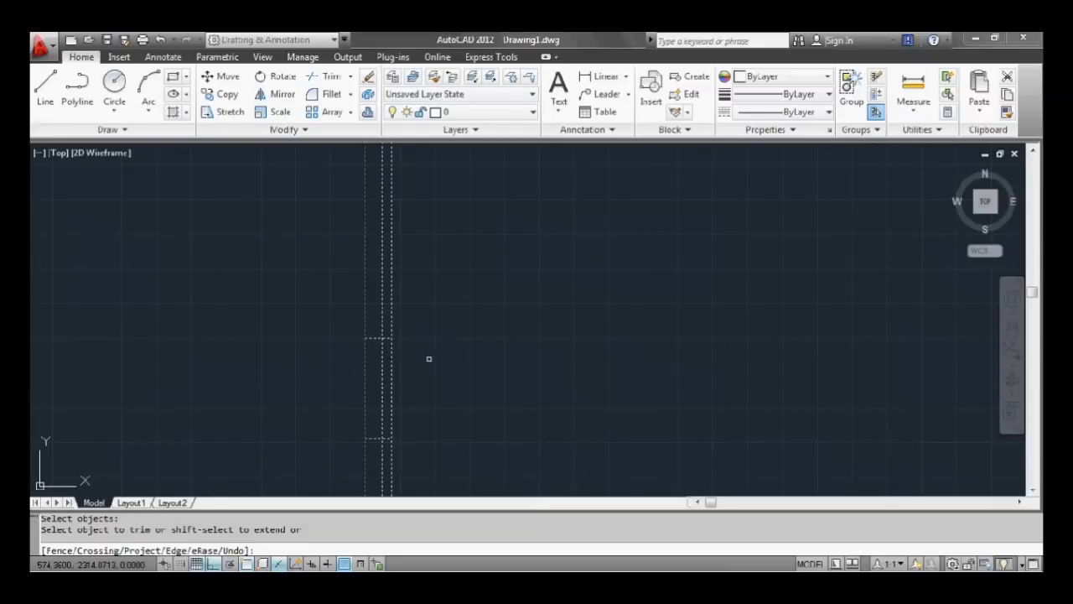
left_click(426, 357)
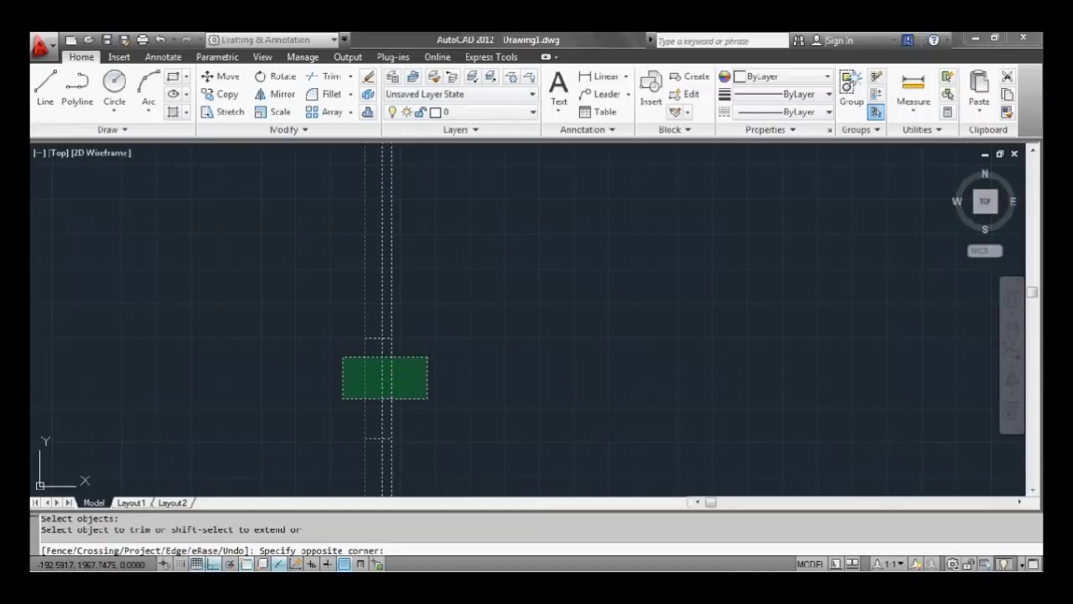
left_click(343, 397)
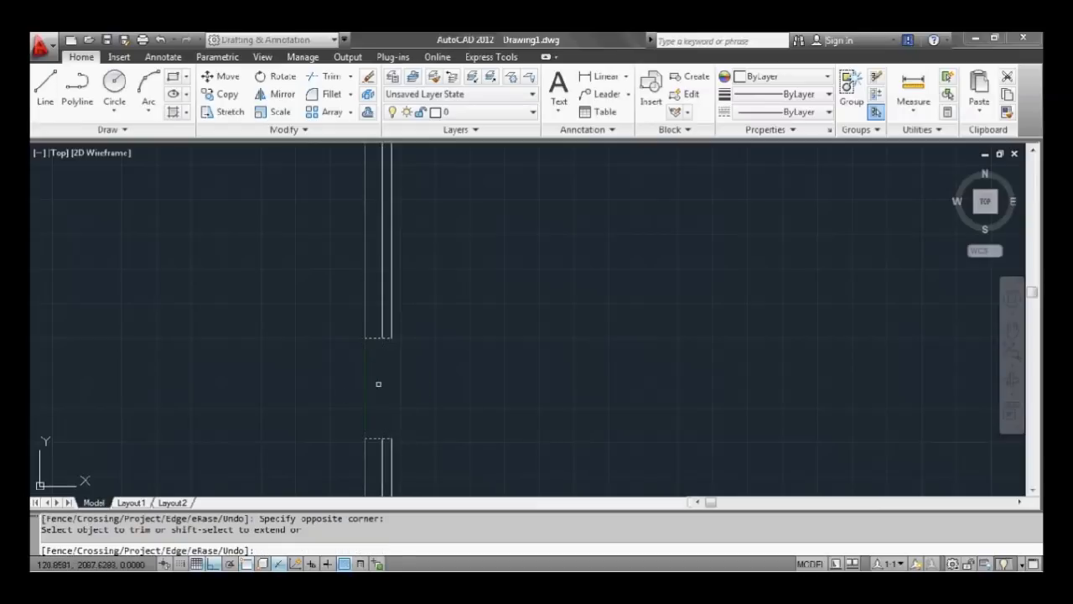
key("Escape")
scroll(378, 384, "down", 5)
middle_click_drag(441, 373, 378, 349)
scroll(369, 336, "up", 2)
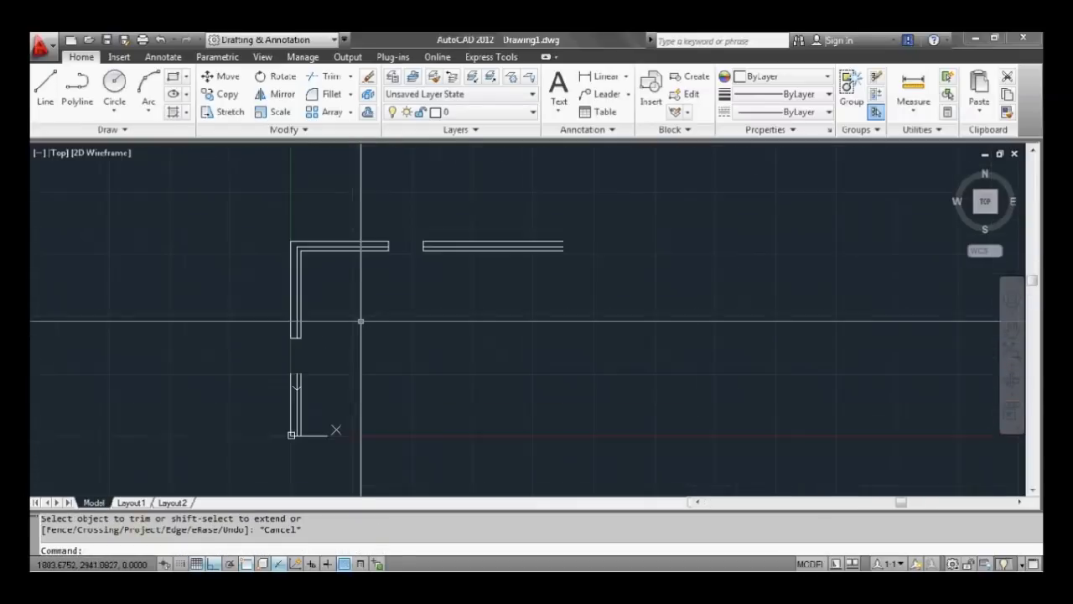
scroll(384, 352, "up", 1)
scroll(320, 294, "down", 1)
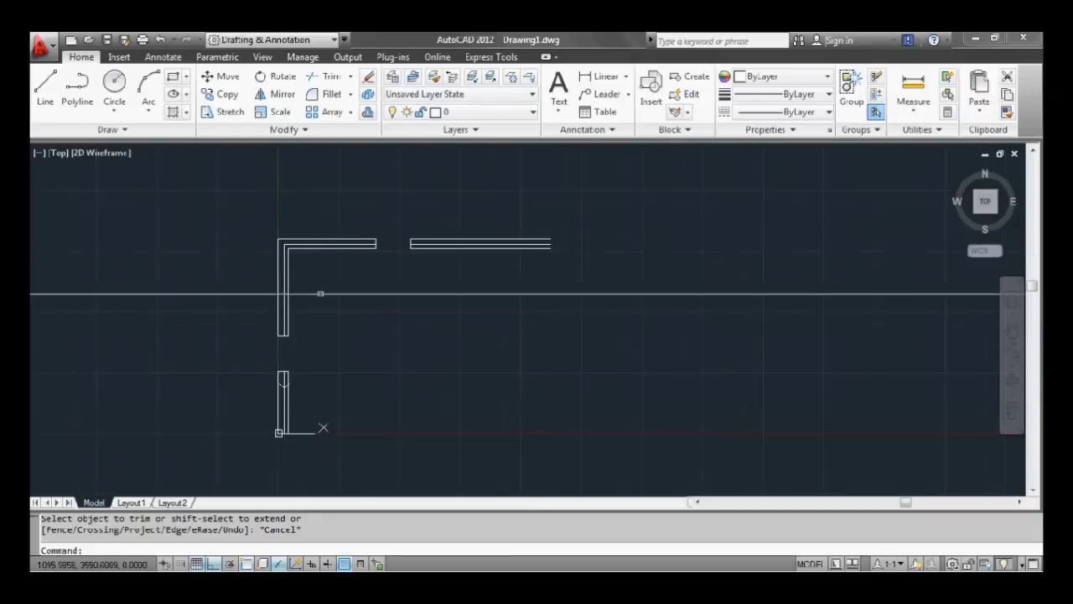
scroll(335, 297, "up", 1)
scroll(338, 307, "down", 1)
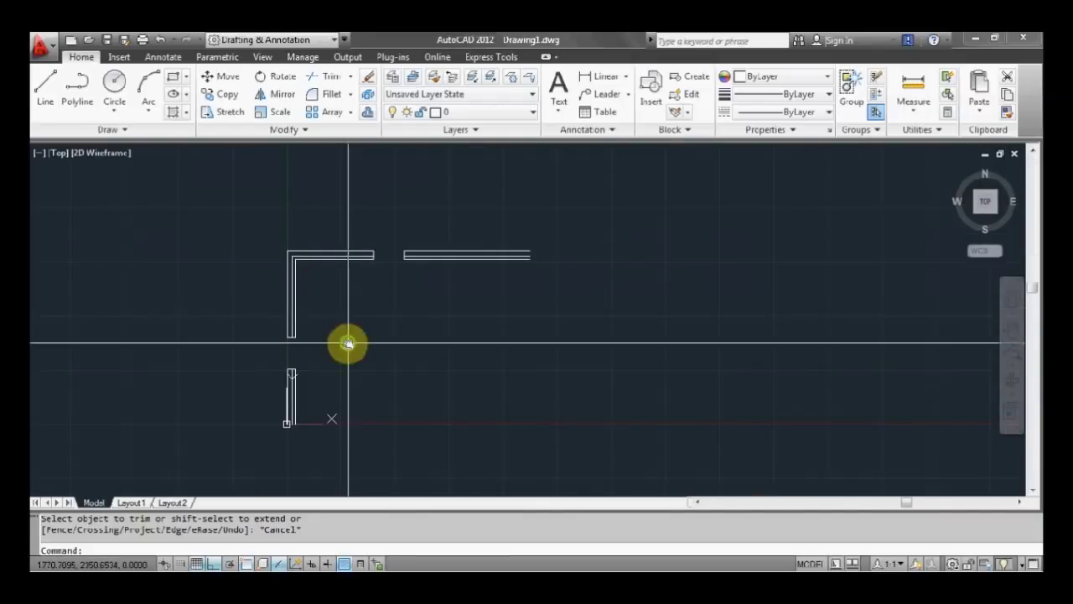
middle_click_drag(347, 342, 306, 324)
scroll(319, 336, "up", 2)
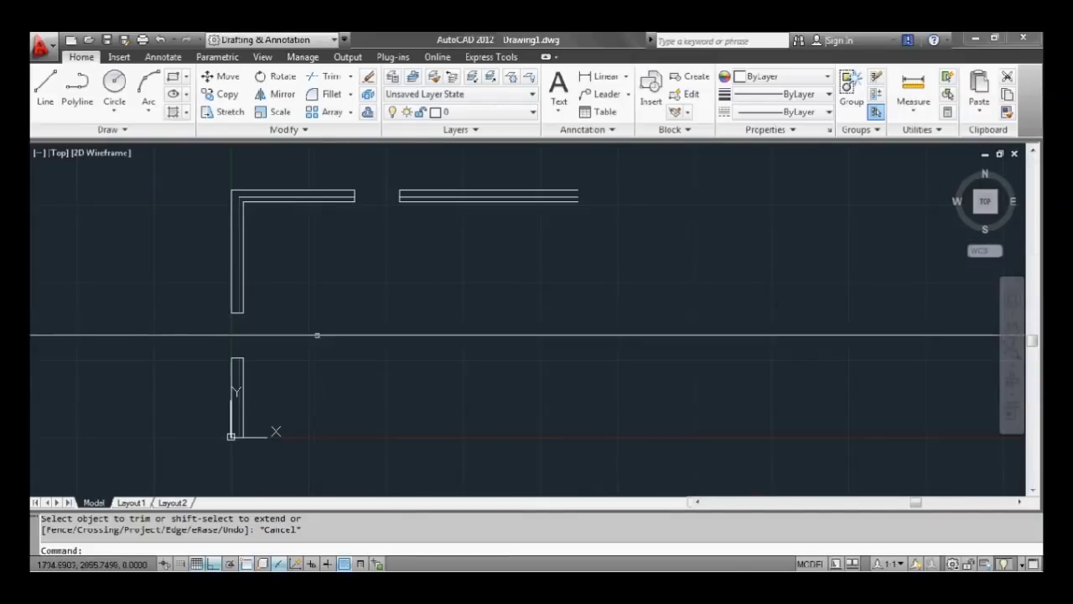
scroll(323, 306, "down", 2)
scroll(323, 277, "up", 2)
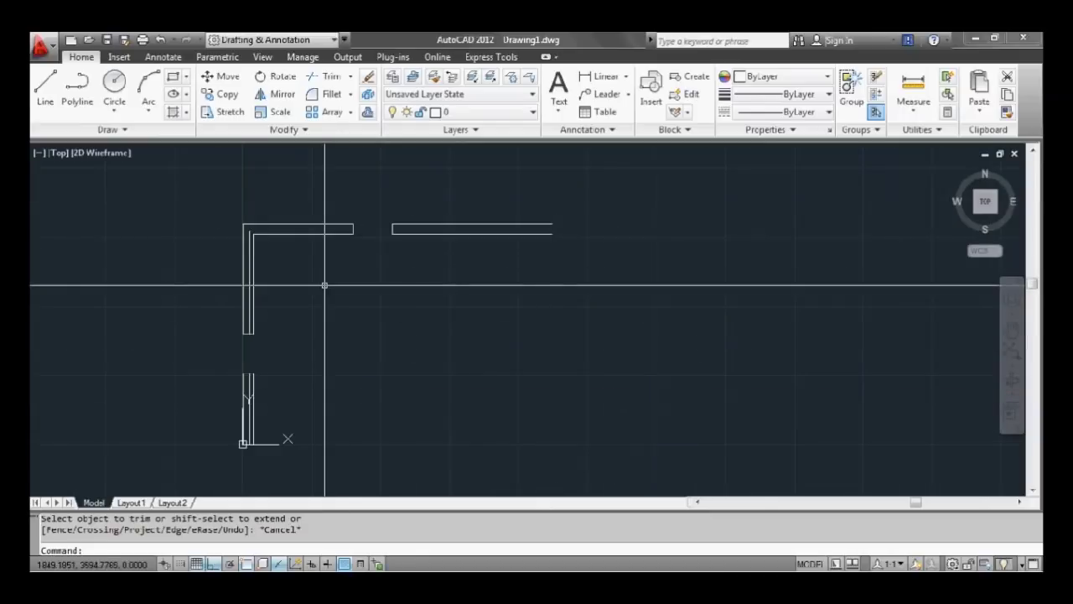